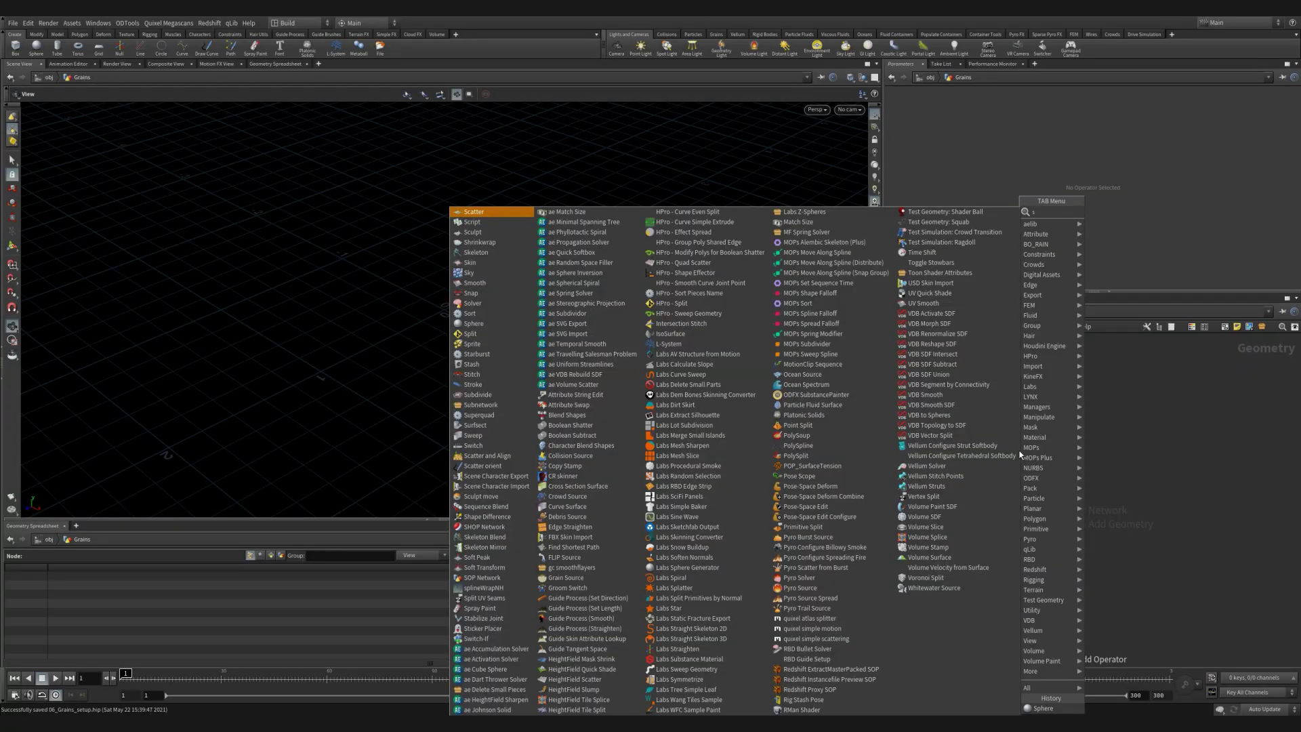
Add a Sphere node, make it a Polygon primitive and set its uniform scale to 0.68.
key(Return)
click(1020, 455)
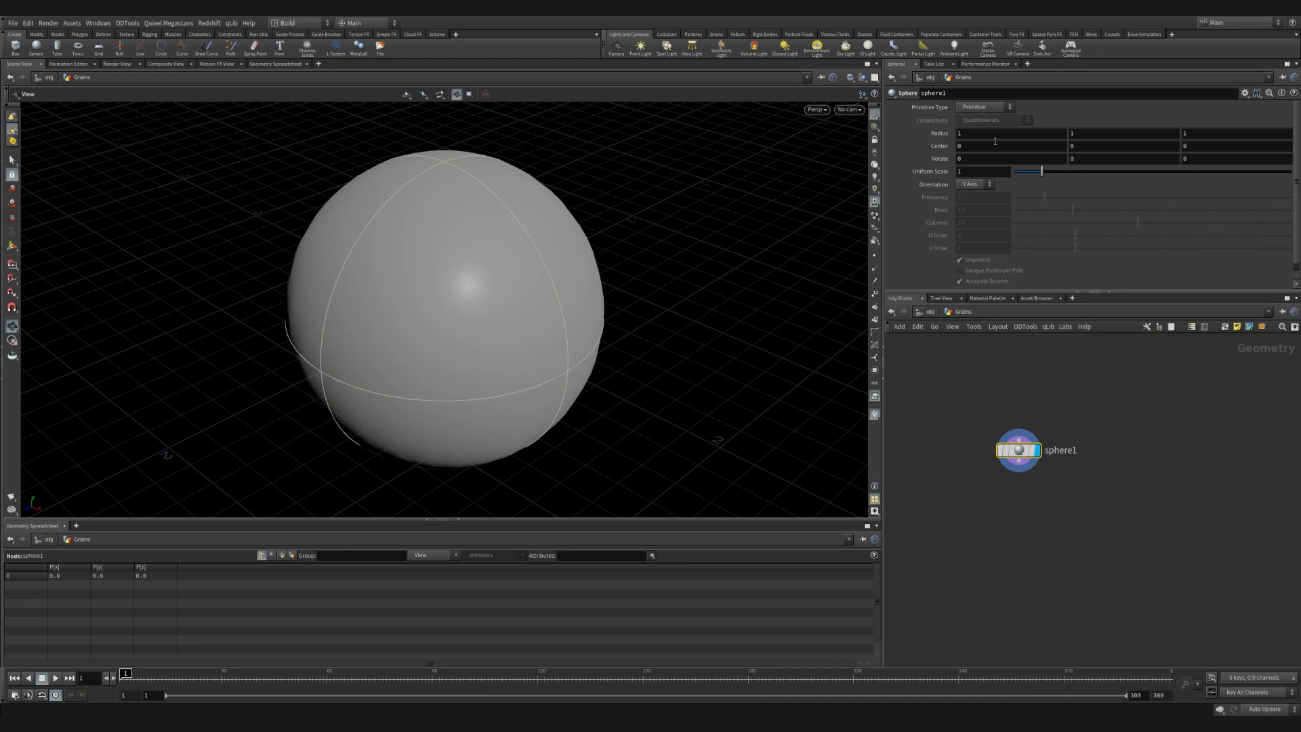
click(982, 128)
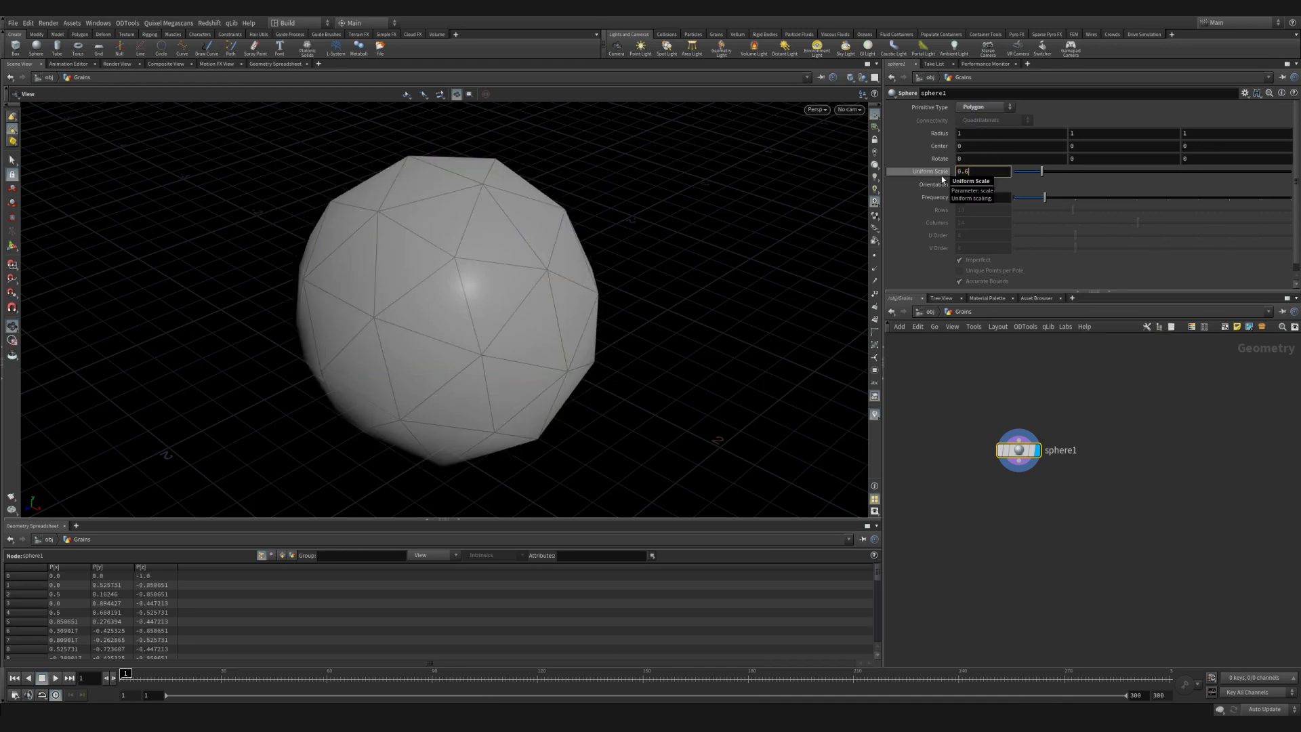
text(0.68)
key(Return)
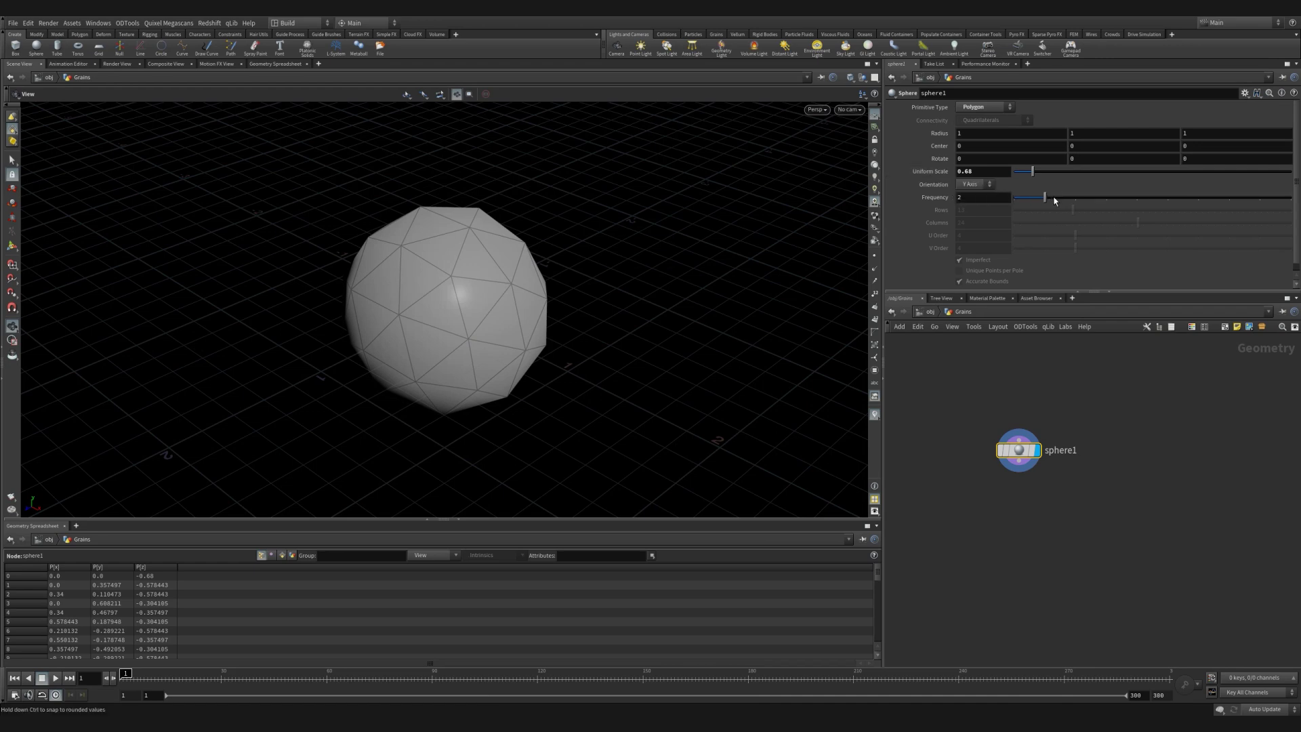
Set the sphere's frequency to 10 and its center to 2 in Y and 0.3 in Z.
drag(1049, 198, 1291, 197)
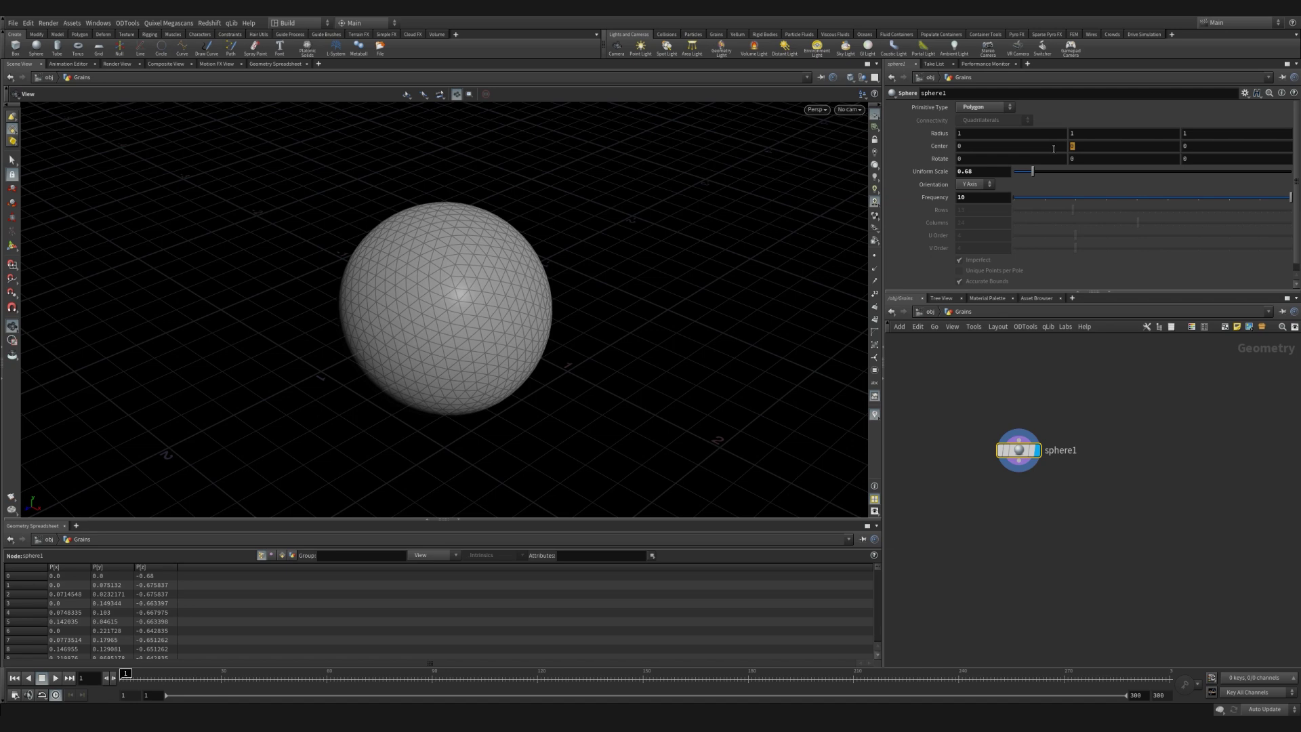
click(1195, 147)
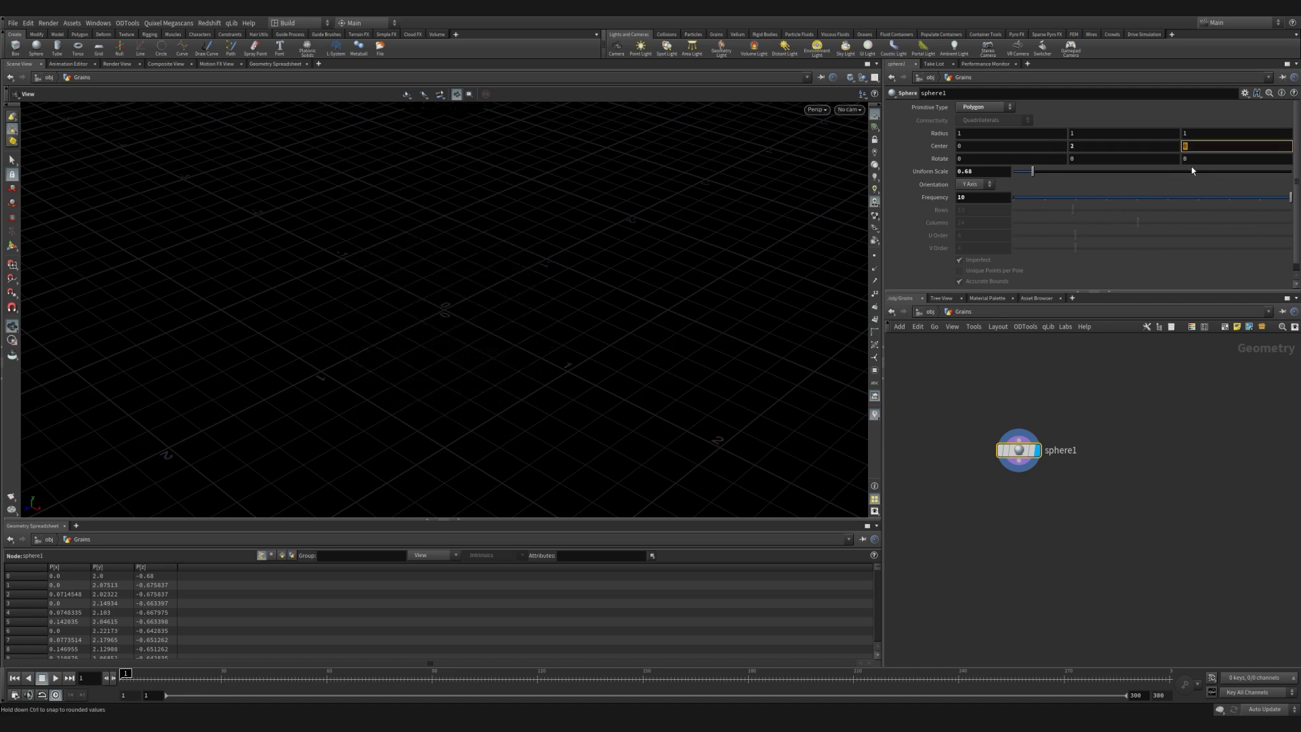
drag(474, 339, 511, 346)
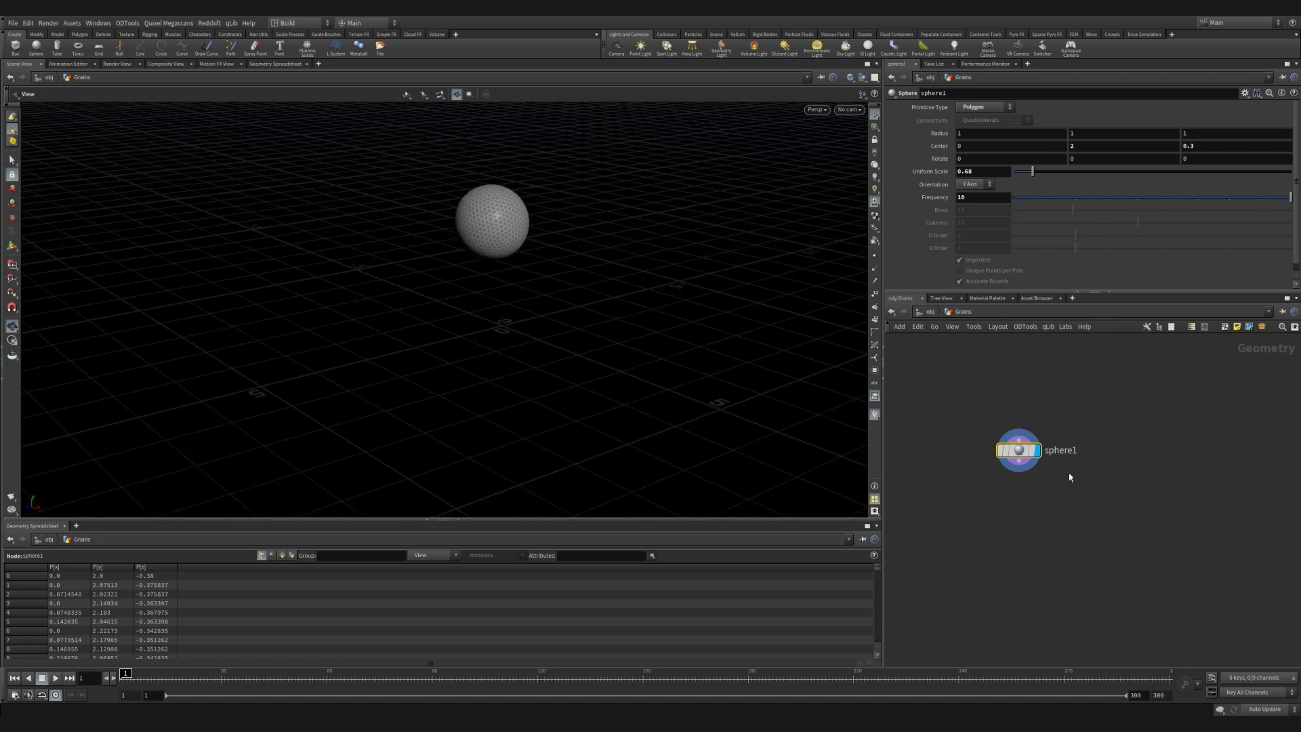
Add a Box node beside the sphere, display it and set its X size to 3.
key(Tab)
text(b)
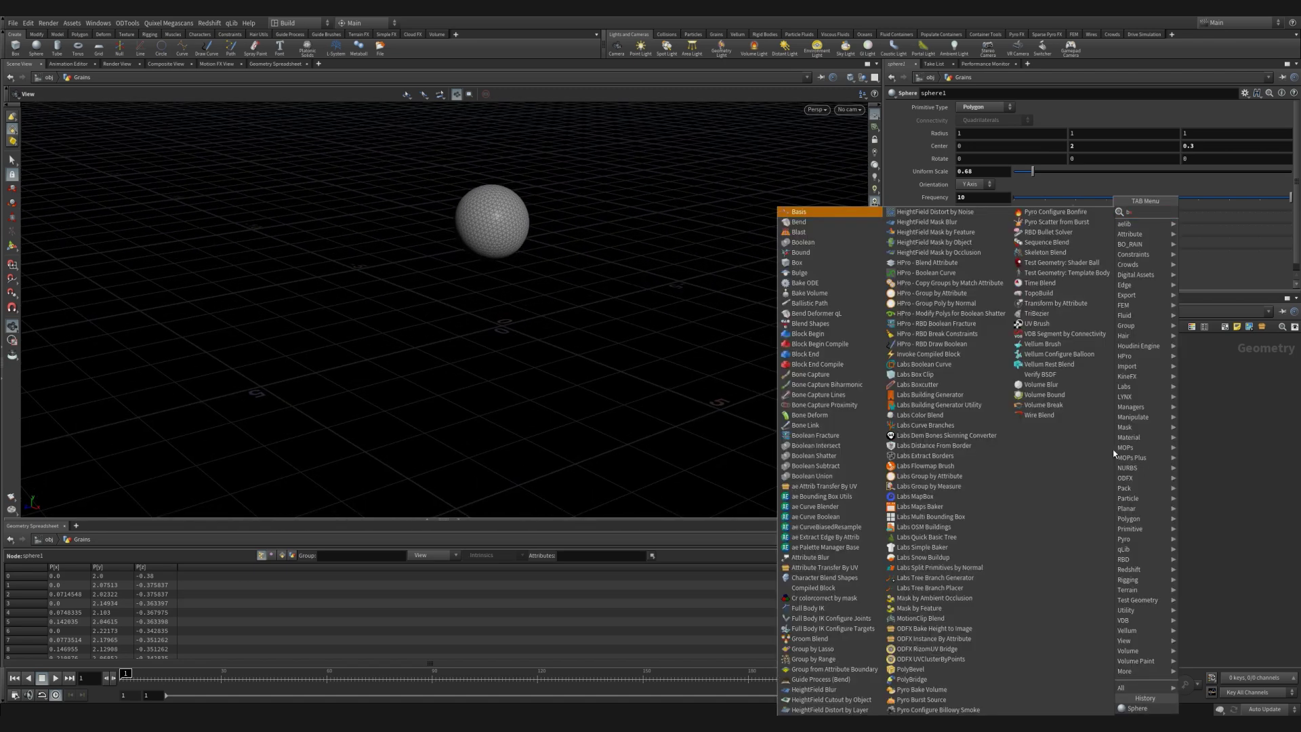
text(ox)
key(Return)
click(1113, 449)
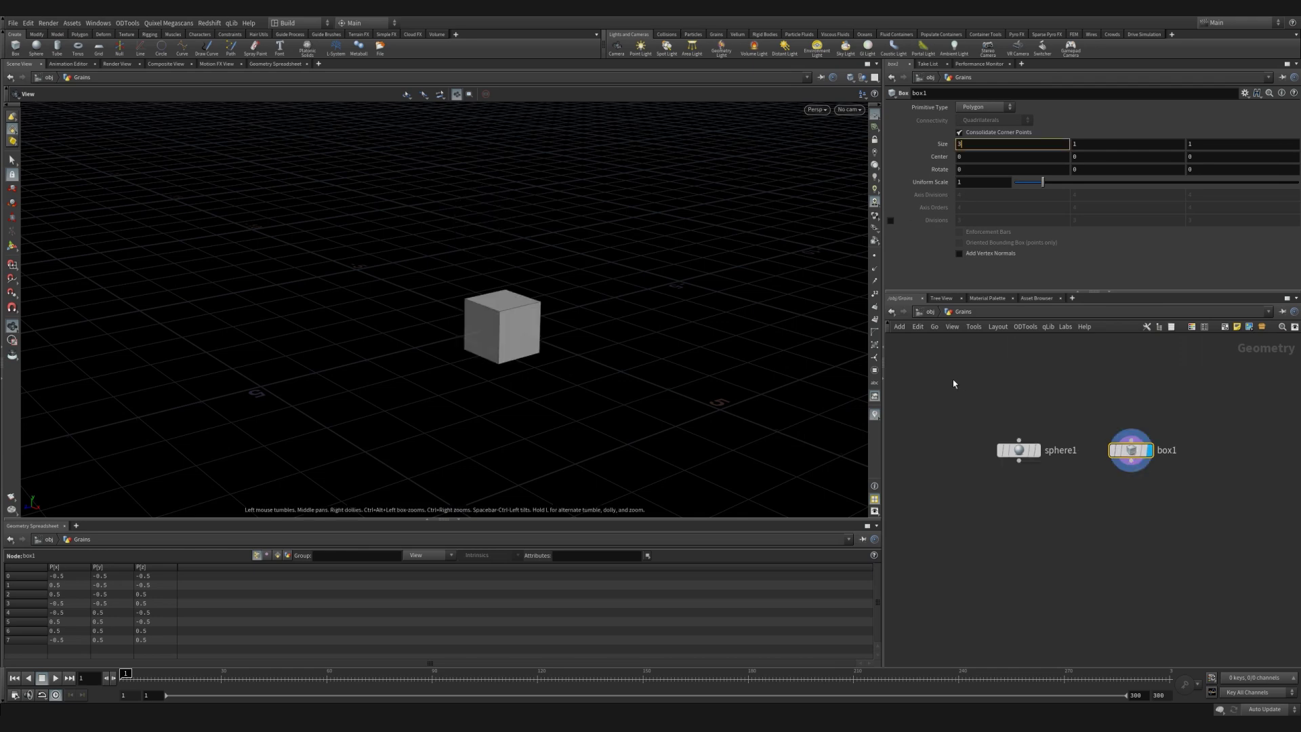
text(3)
key(Return)
drag(622, 370, 601, 367)
Add a Copy and Transform node below the box and feed the box into it.
key(Tab)
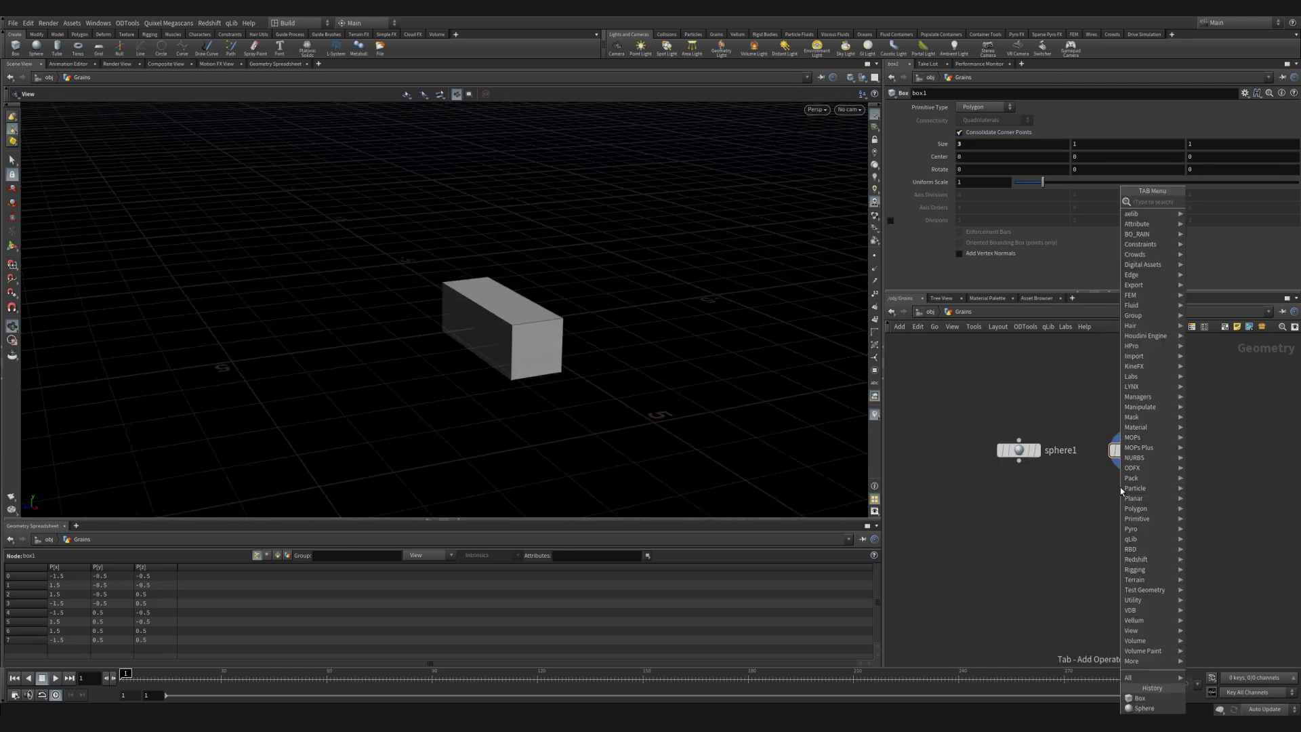
text(copy tran)
key(Return)
click(1122, 491)
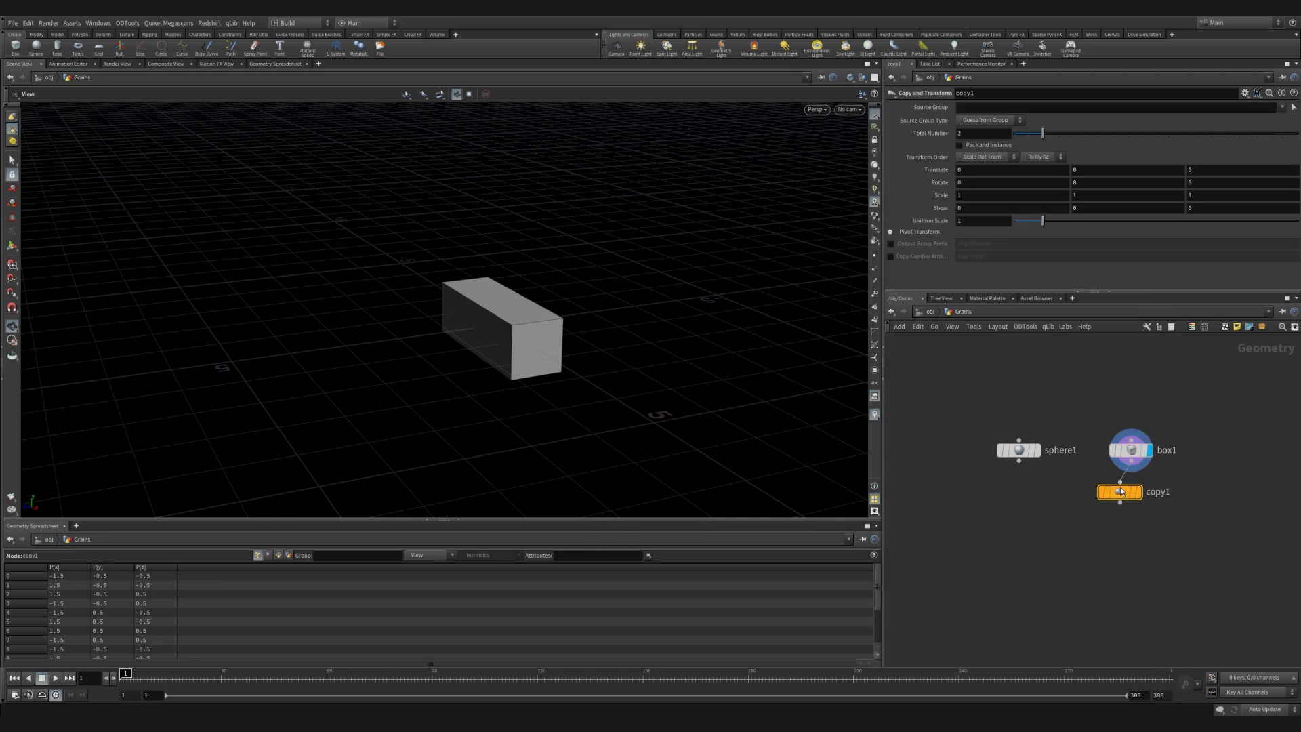
Display the copy node and make 7 box copies, each translated -1 in Y and 0.9 in Z to form stairs.
drag(1125, 497, 1136, 495)
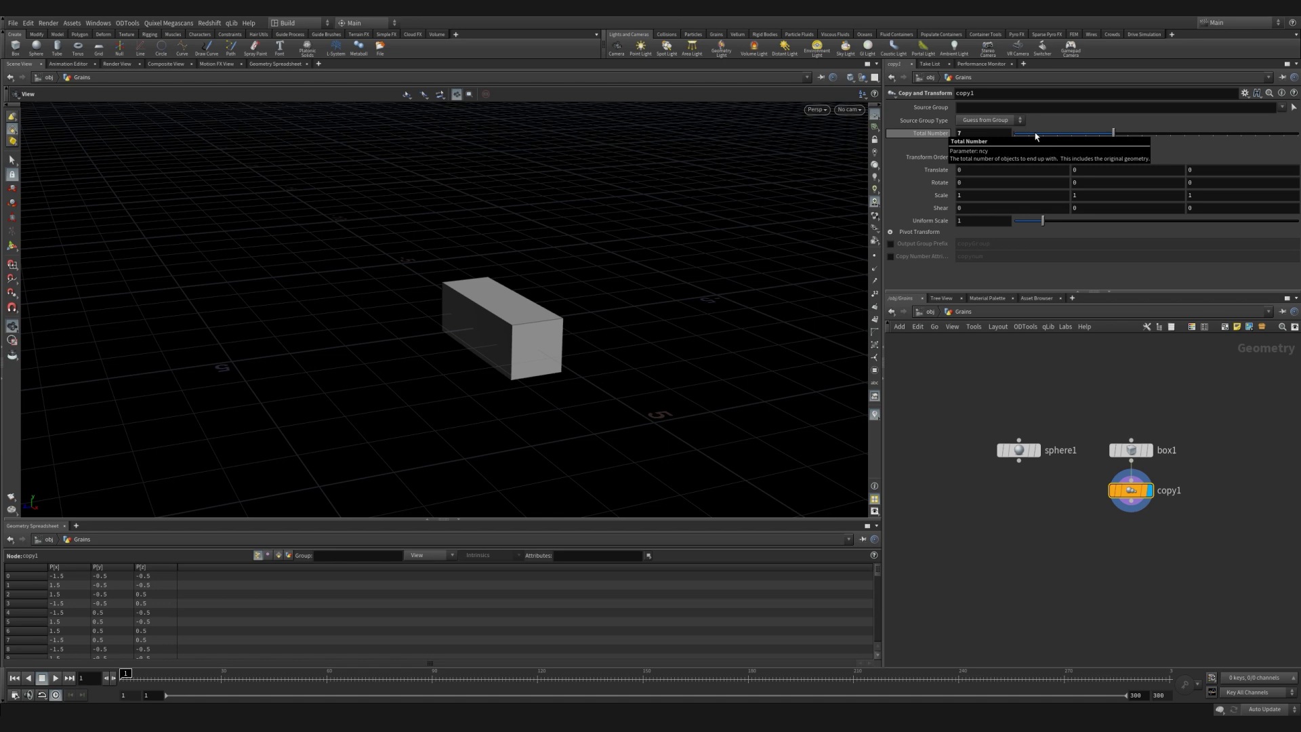
middle_drag(1079, 175, 1052, 174)
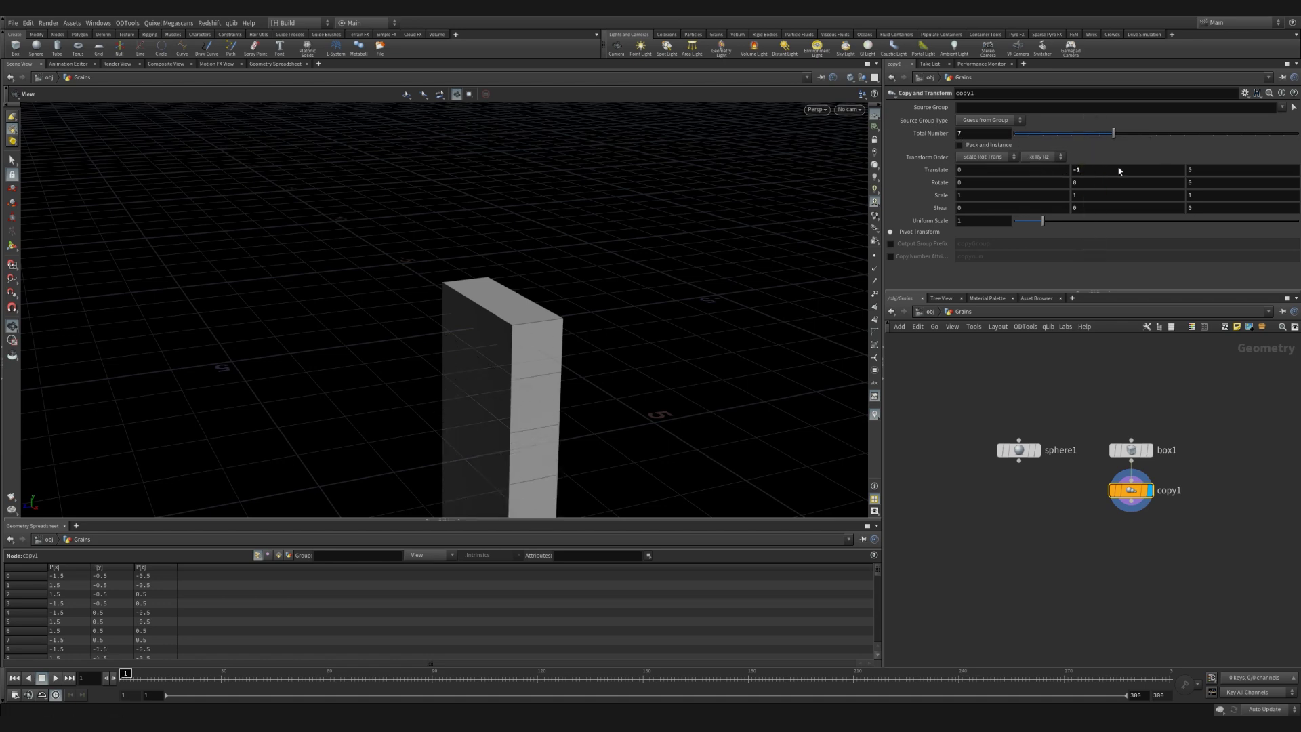
middle_drag(1206, 166, 1255, 170)
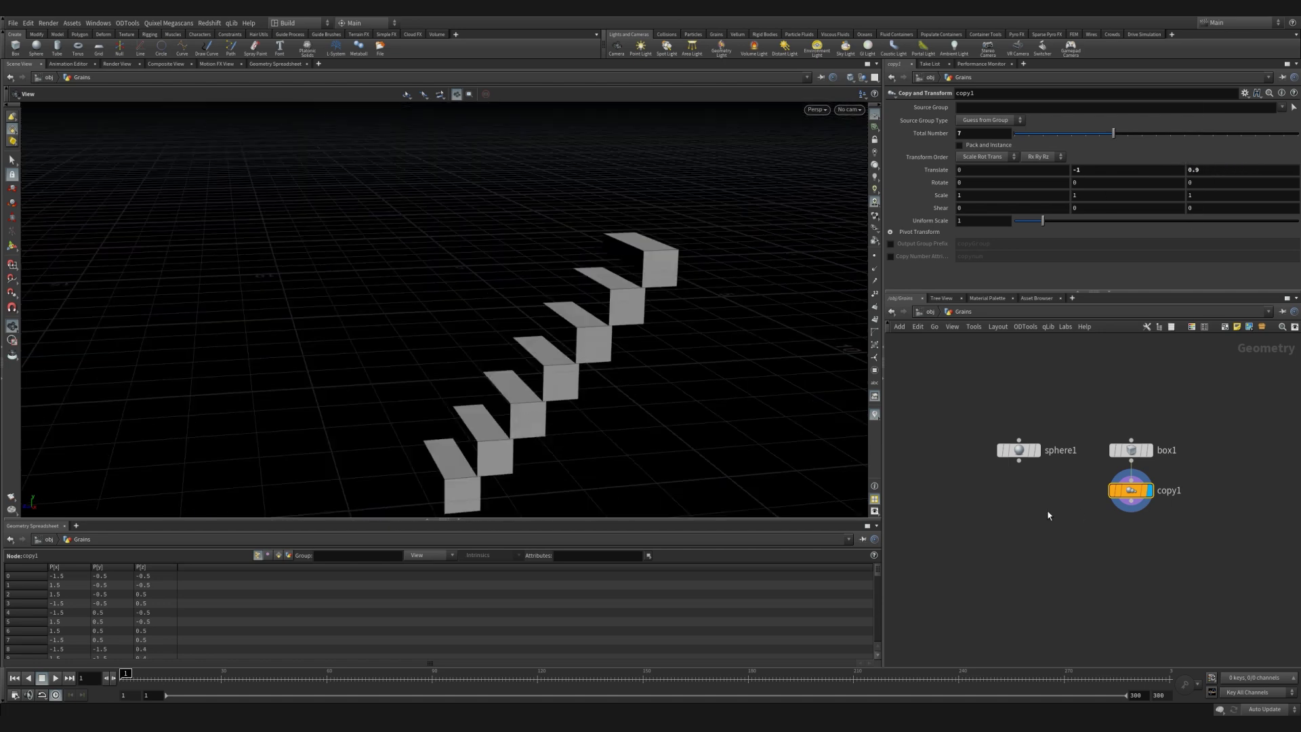
Add a Vellum Configure Grain node, connect the sphere to its first input and display it.
key(Tab)
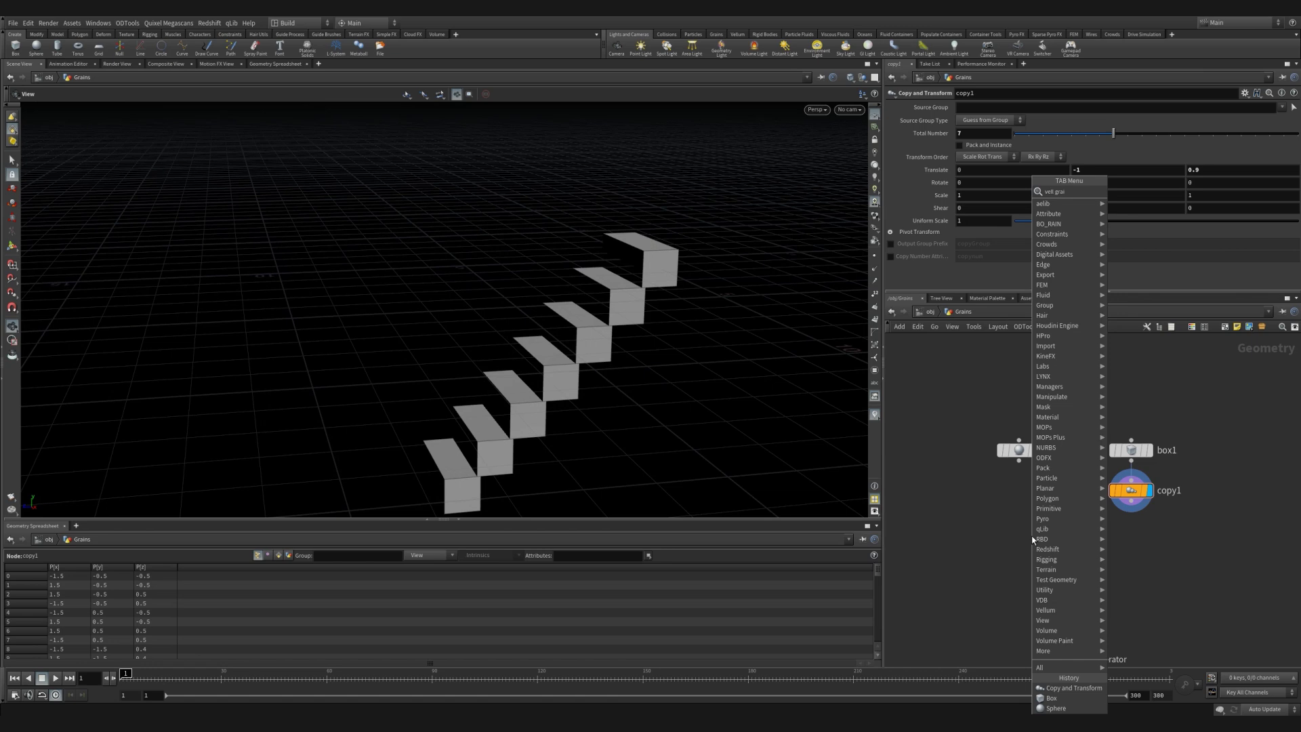
click(1032, 540)
click(1032, 541)
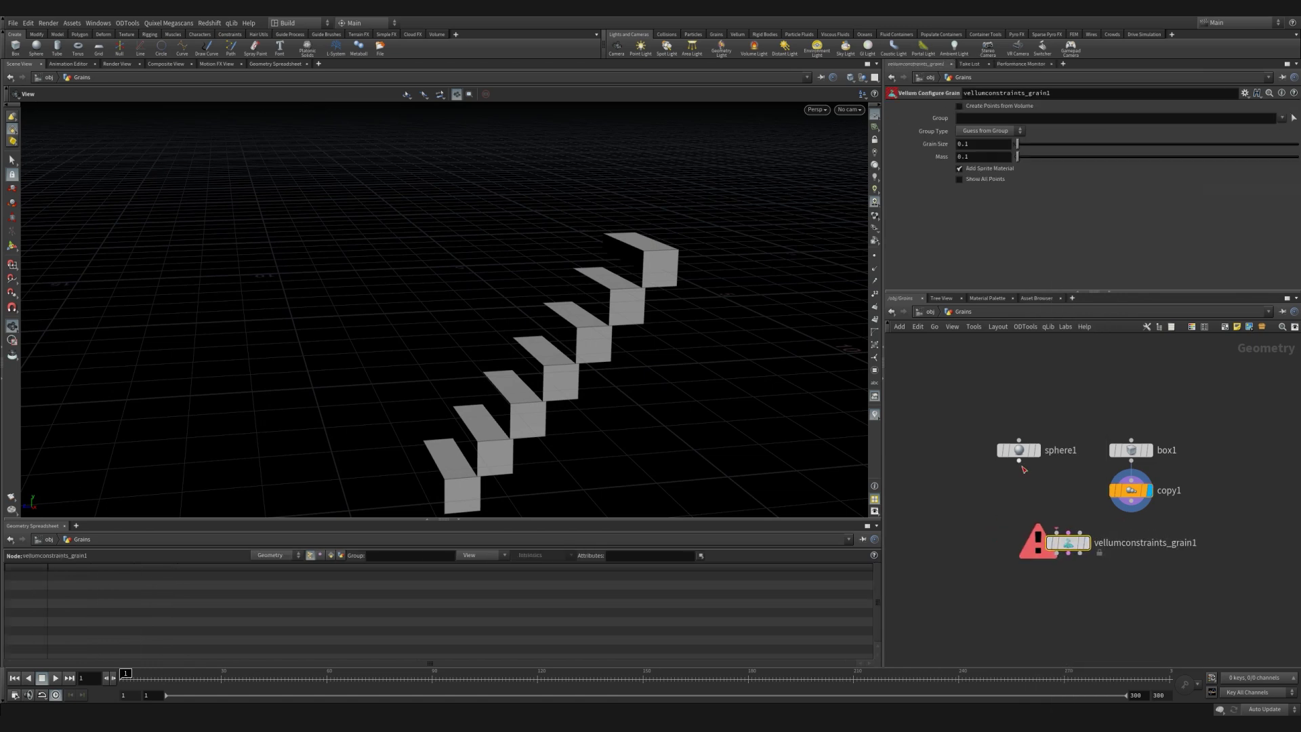
click(1056, 530)
drag(1063, 543, 1023, 535)
key(r)
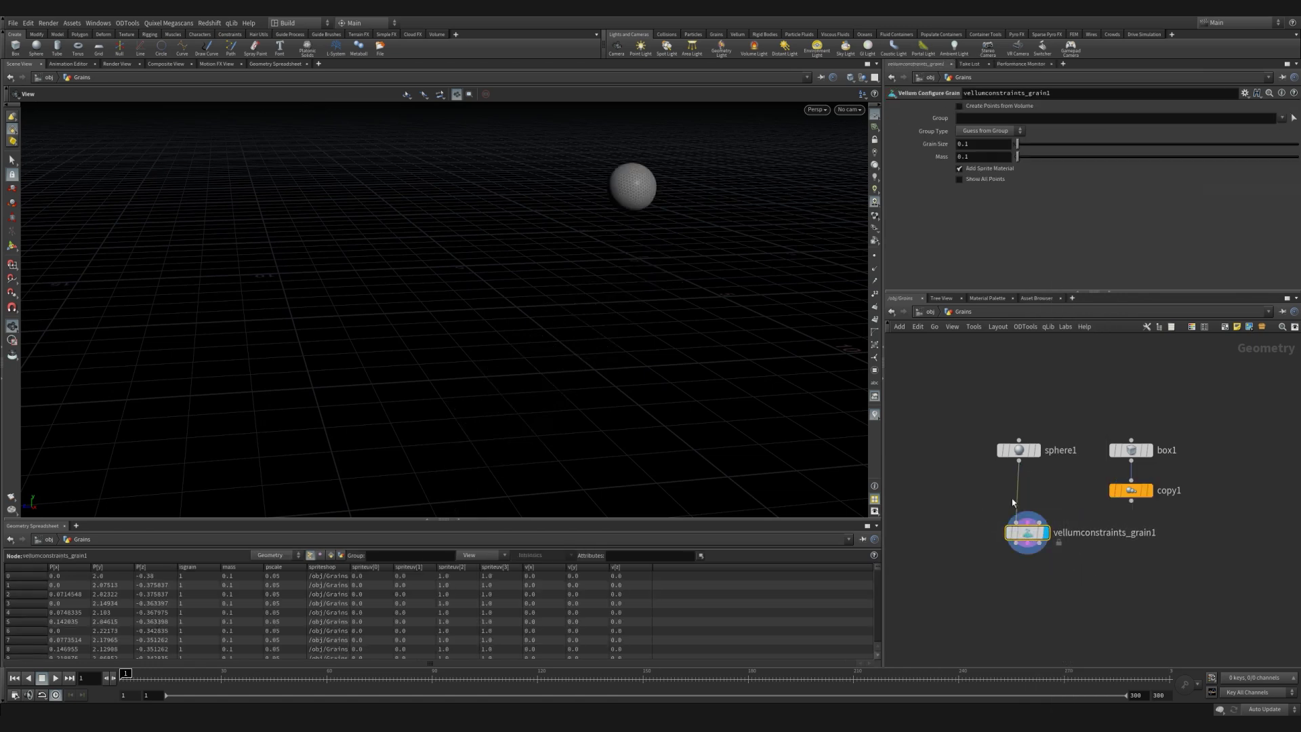
Enable Create Points from Volume on the grain node and set the grain size to 0.06.
click(959, 107)
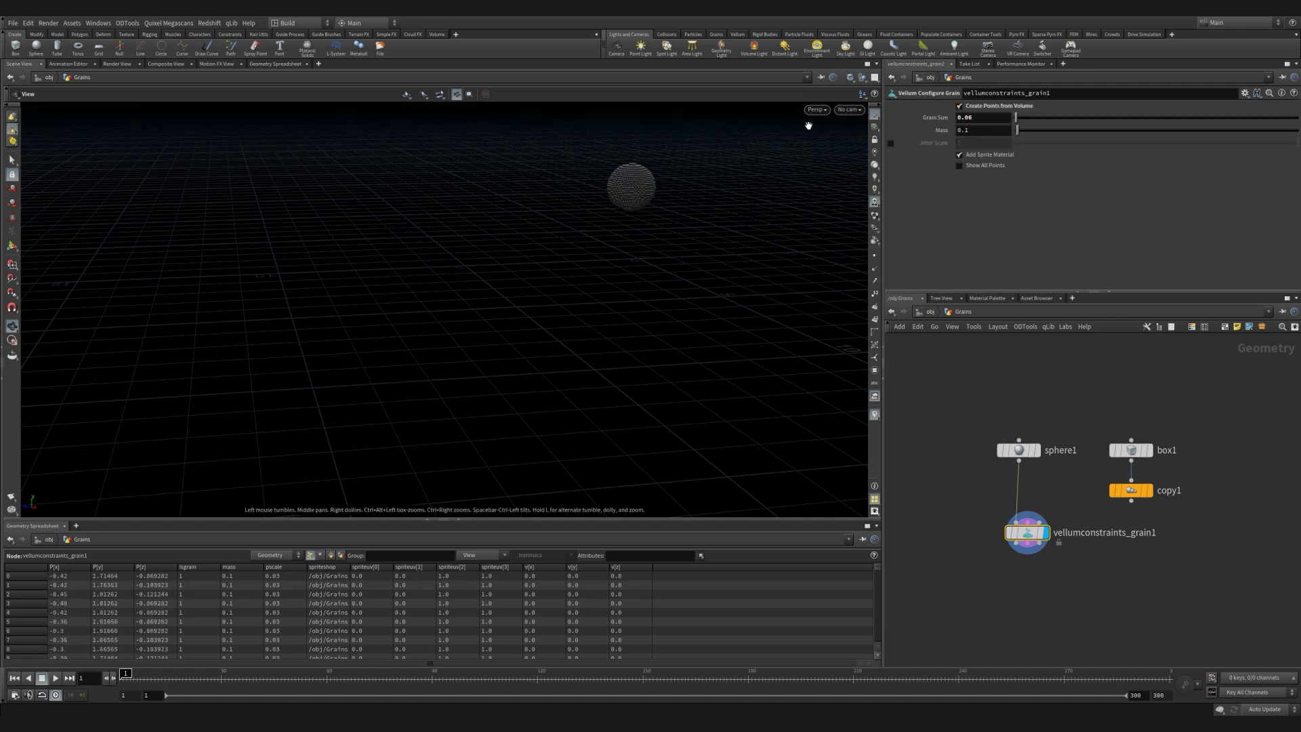
scroll(703, 151, up, 5)
scroll(720, 226, down, 3)
middle_drag(720, 226, 579, 288)
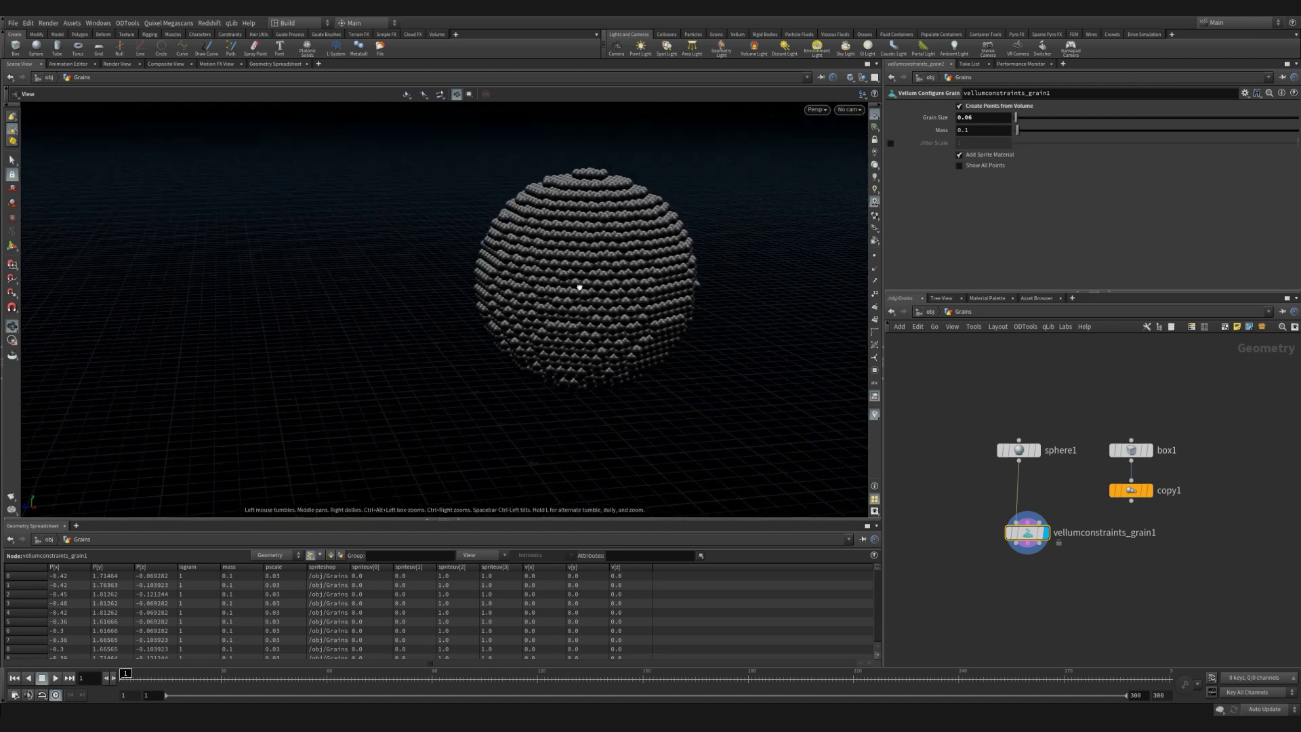
drag(579, 288, 633, 256)
Save the scene and connect the copied boxes to the grain node's third input.
scroll(366, 380, down, 5)
key(ctrl+s)
drag(625, 330, 655, 258)
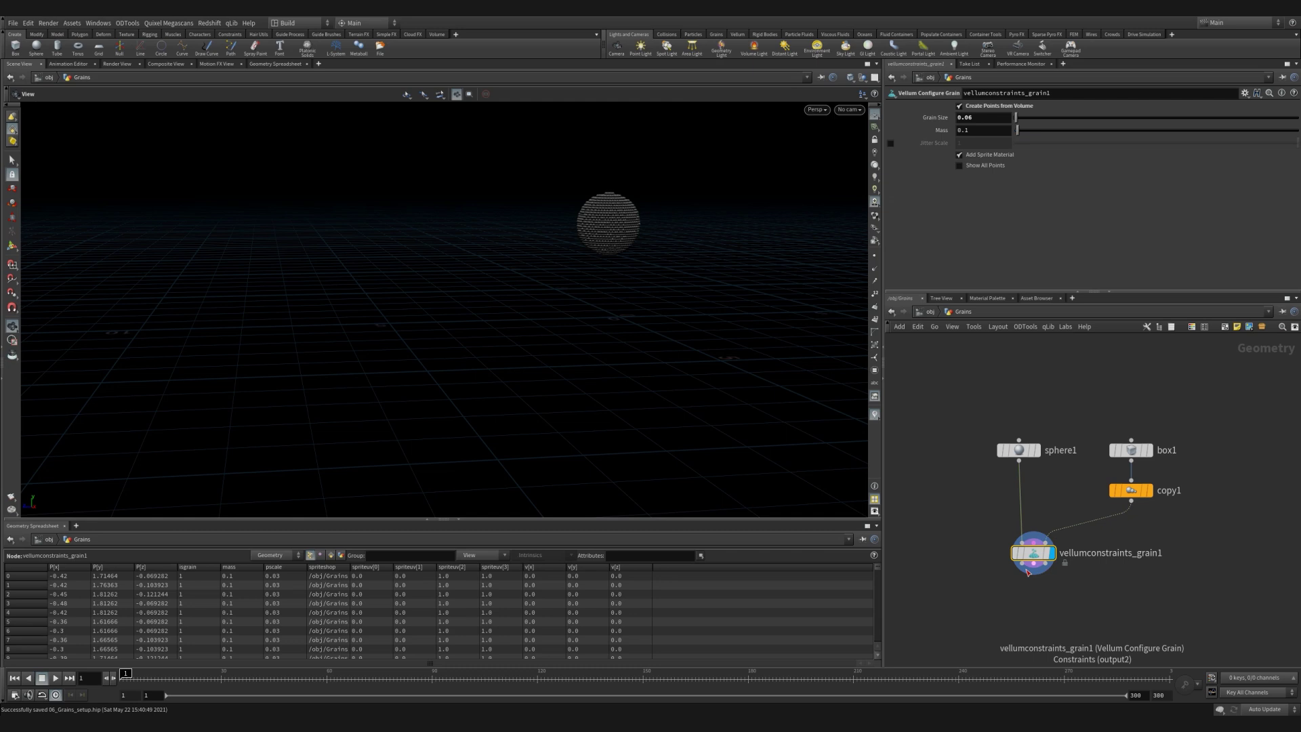
Add a Vellum Constraints node, wire the grain node's outputs into it and set its constraint type to Glue.
click(1022, 595)
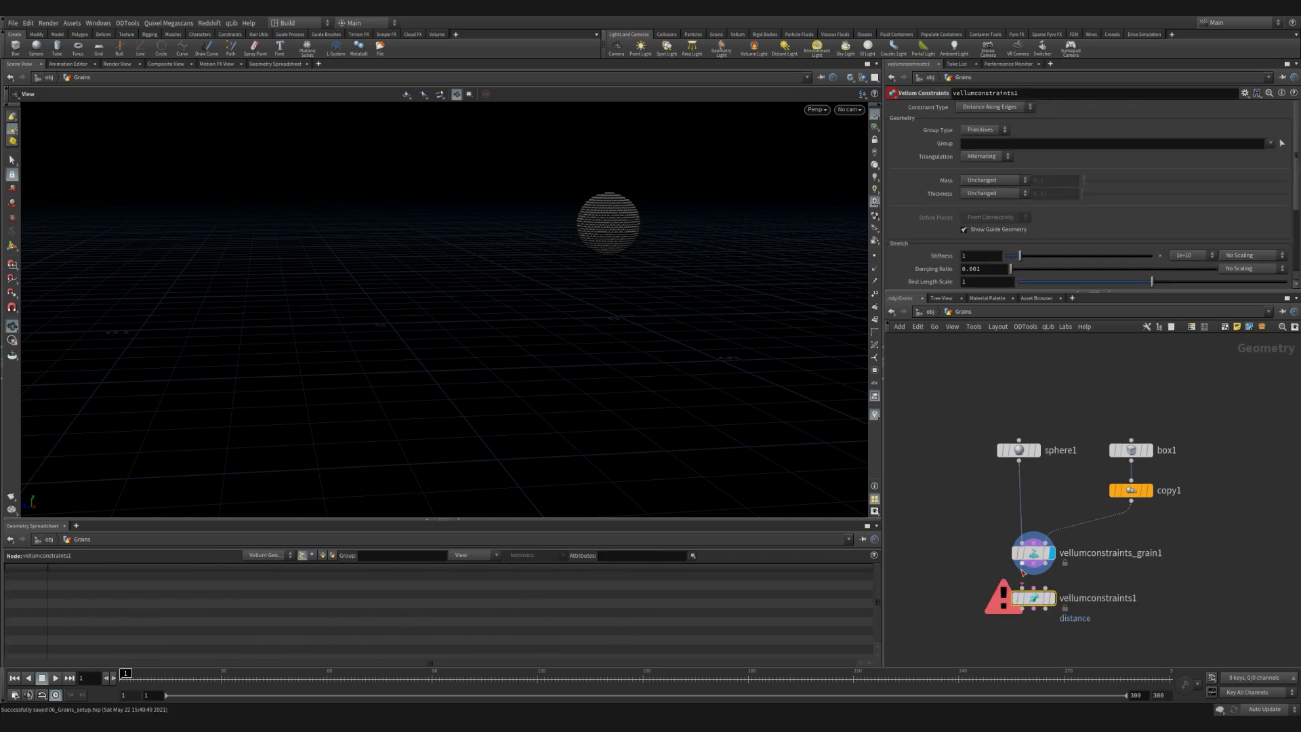
drag(1023, 586, 1034, 567)
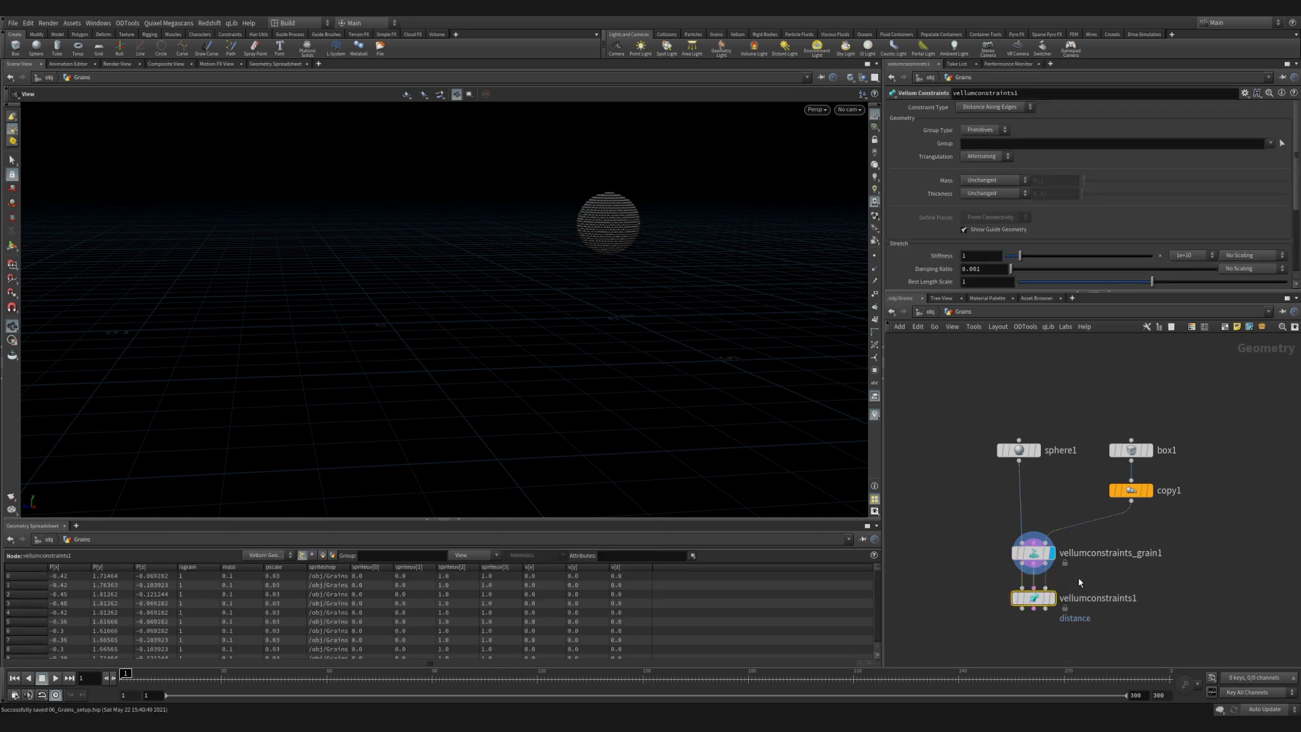
click(1000, 108)
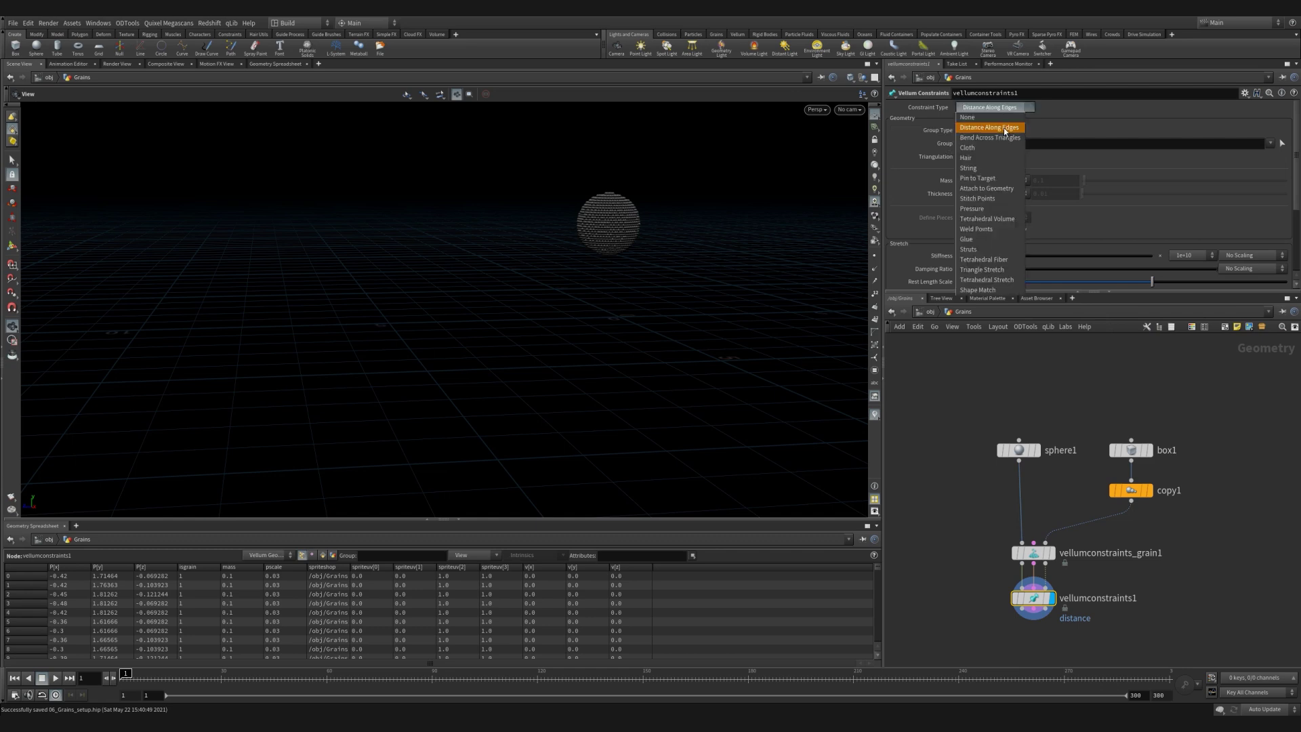
click(980, 241)
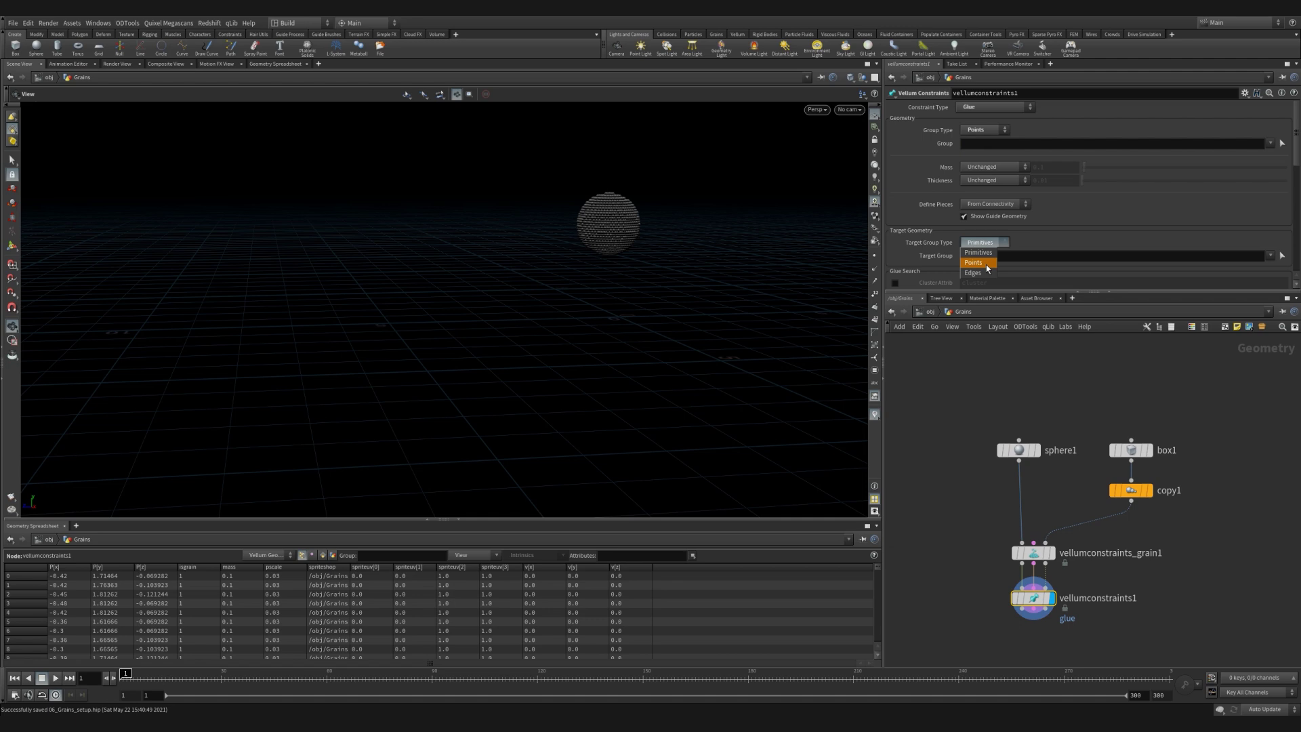
Set the glue constraint's target group type to Points and review its remaining stretch and breaking settings.
click(986, 266)
scroll(933, 224, down, 5)
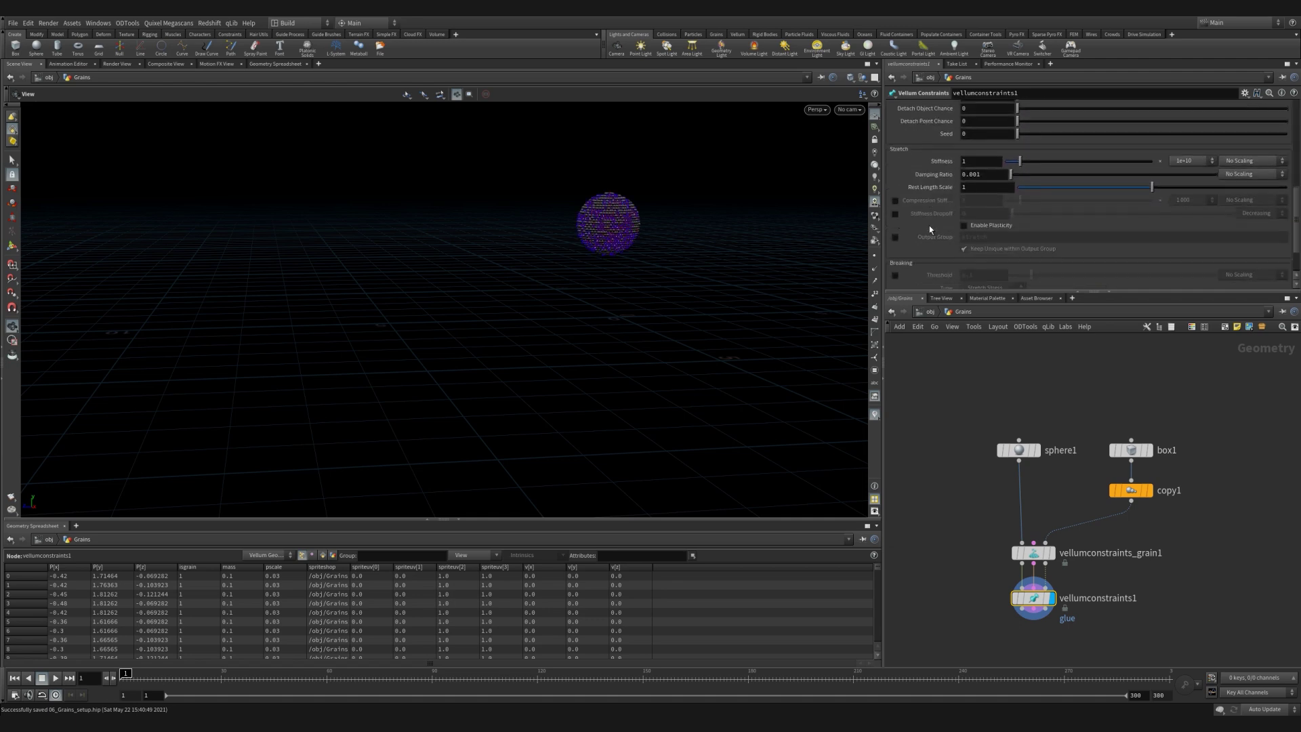
scroll(929, 227, down, 2)
Add a Vellum Solver fed by the glue constraints node, display it and set its substeps to 4.
middle_drag(990, 637, 996, 532)
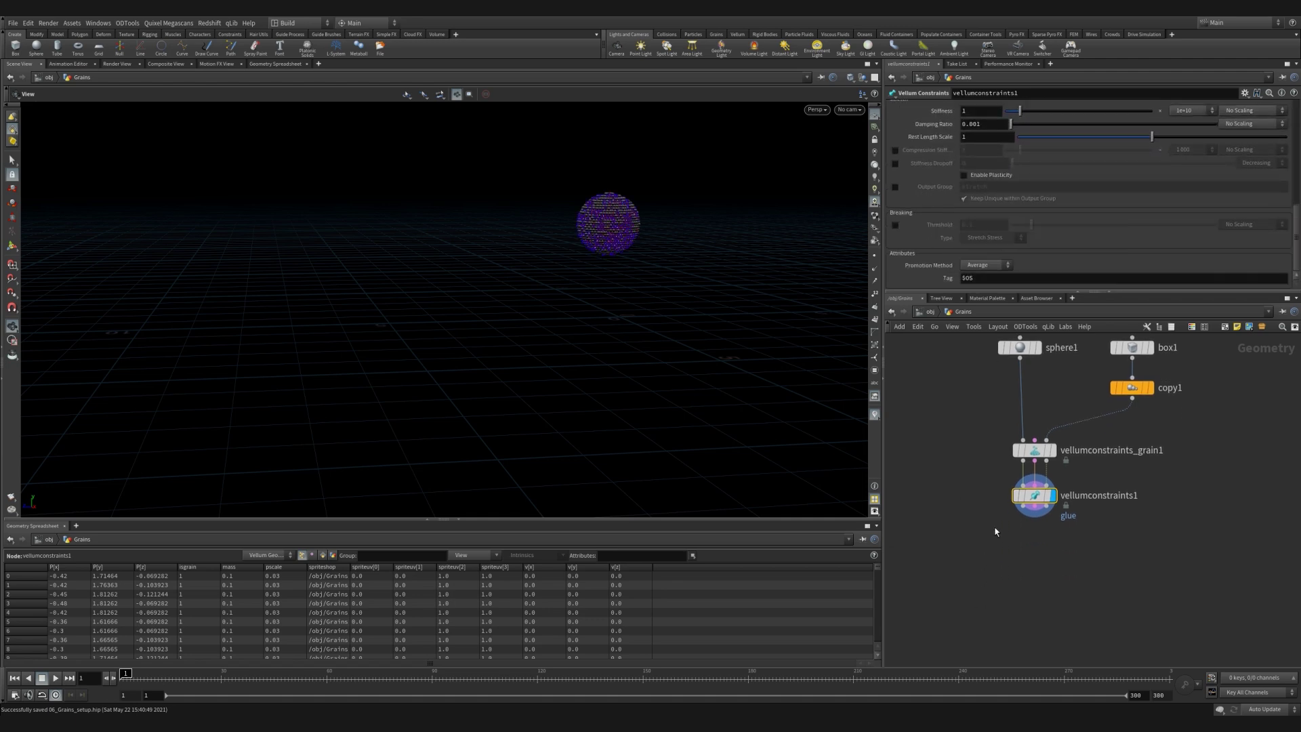
key(Tab)
text(ve)
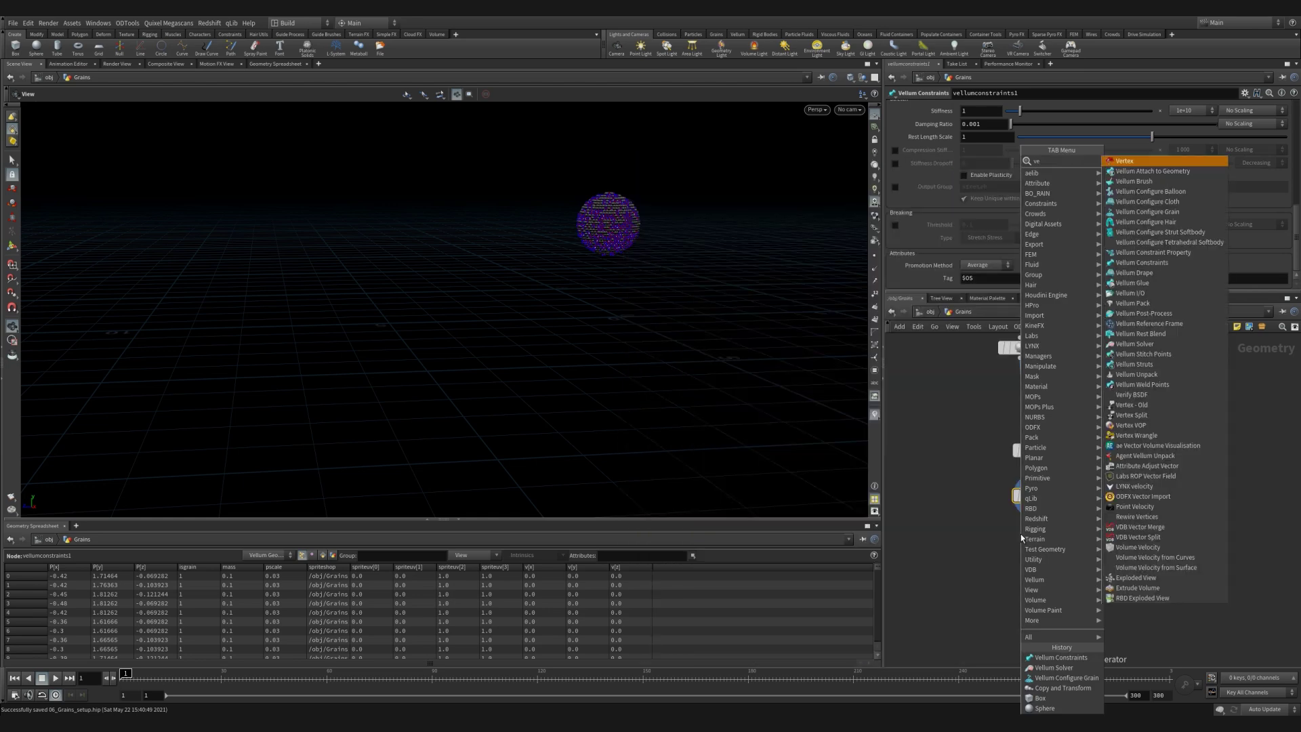
text(ll sol)
key(Return)
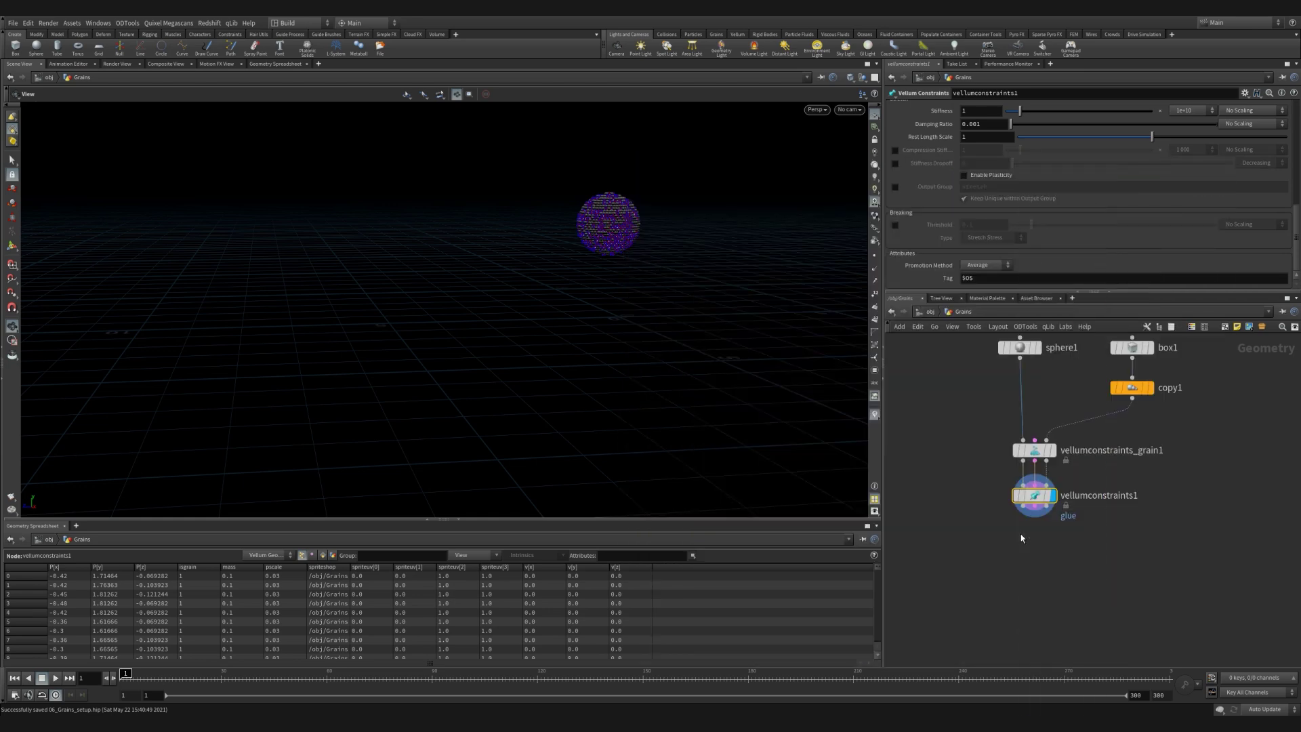
click(1022, 538)
drag(1023, 538, 1039, 537)
key(ctrl+s)
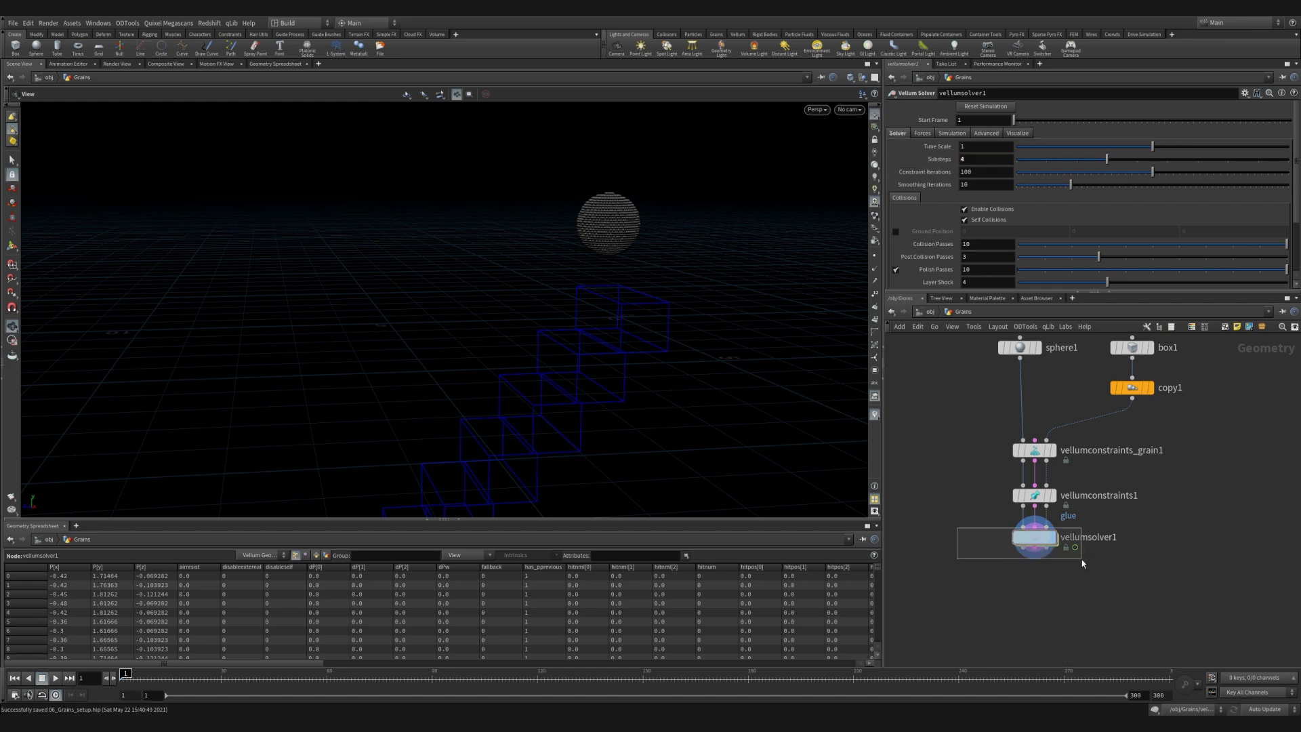
Enable the solver's ground position and lower its Y value relative to the stairs.
click(896, 232)
drag(625, 343, 598, 290)
middle_drag(1098, 231, 1016, 228)
drag(633, 404, 660, 436)
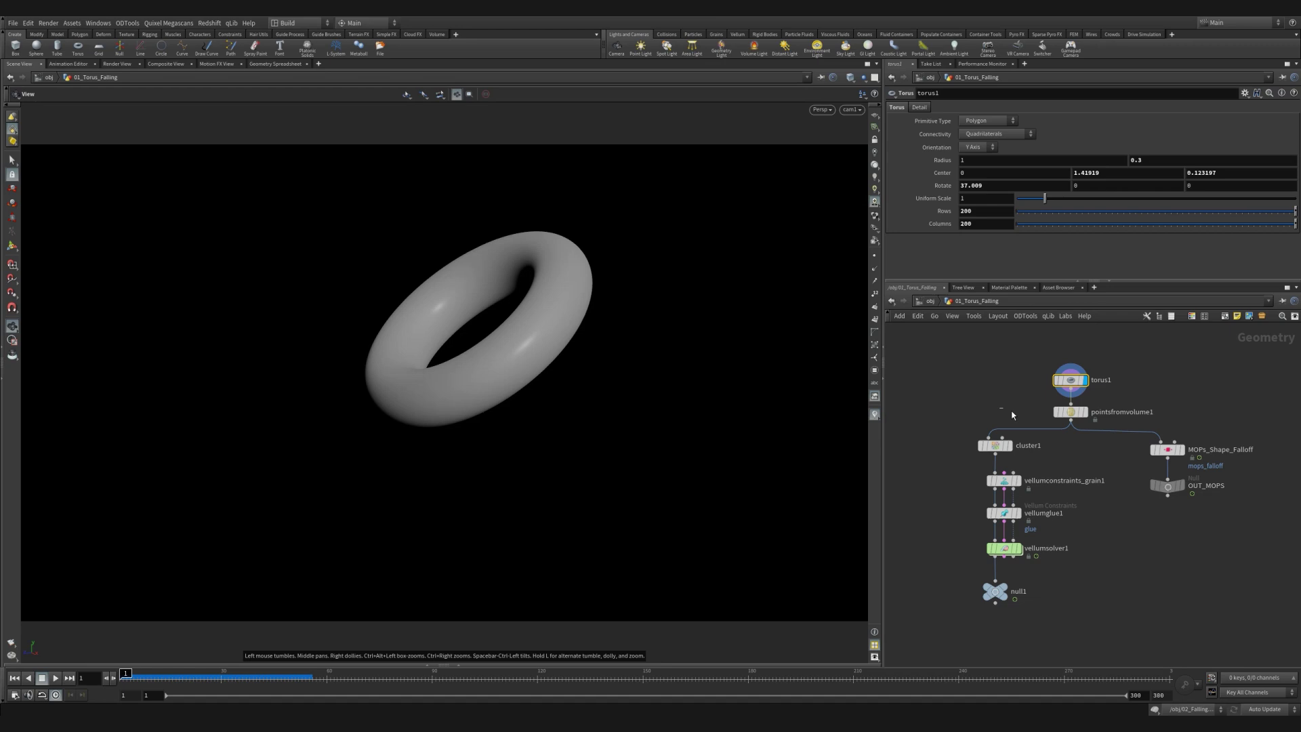
Examine the points-from-volume, cluster and grain nodes of the 01_Torus_Falling network with their parameters and output.
click(1071, 411)
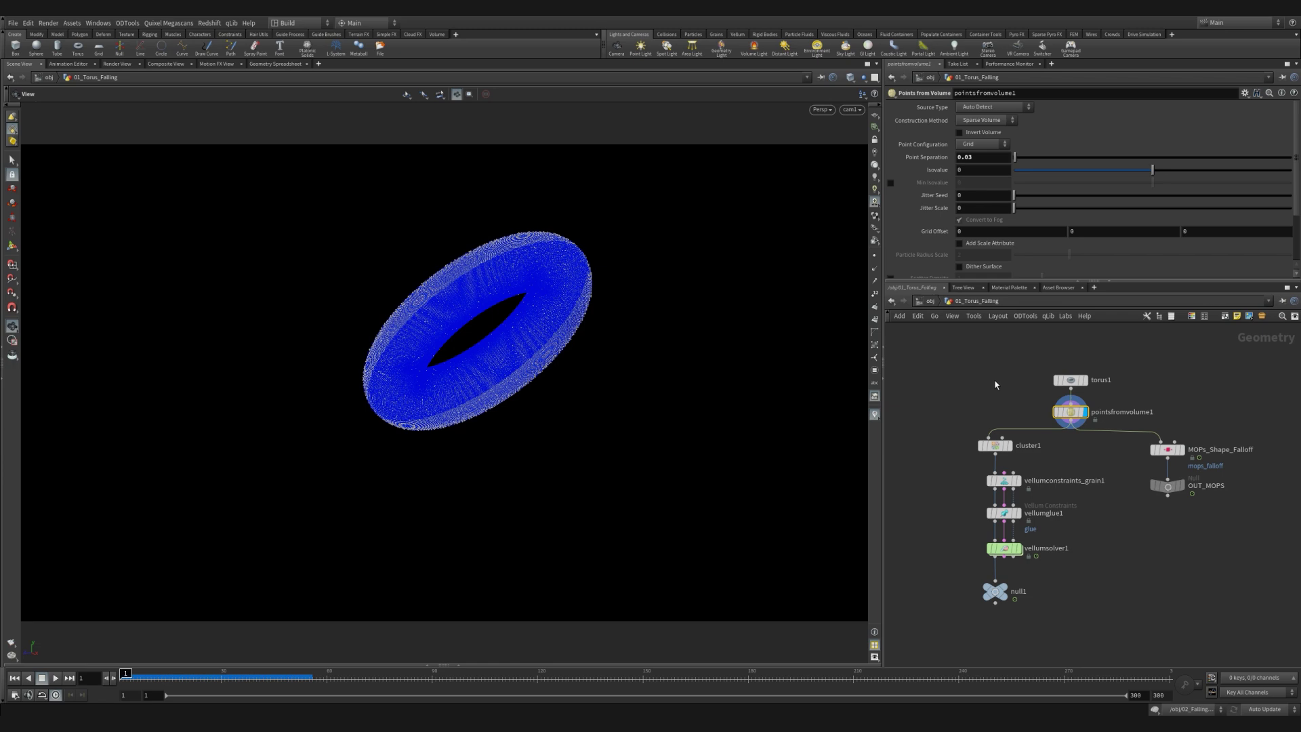
middle_drag(994, 380, 995, 378)
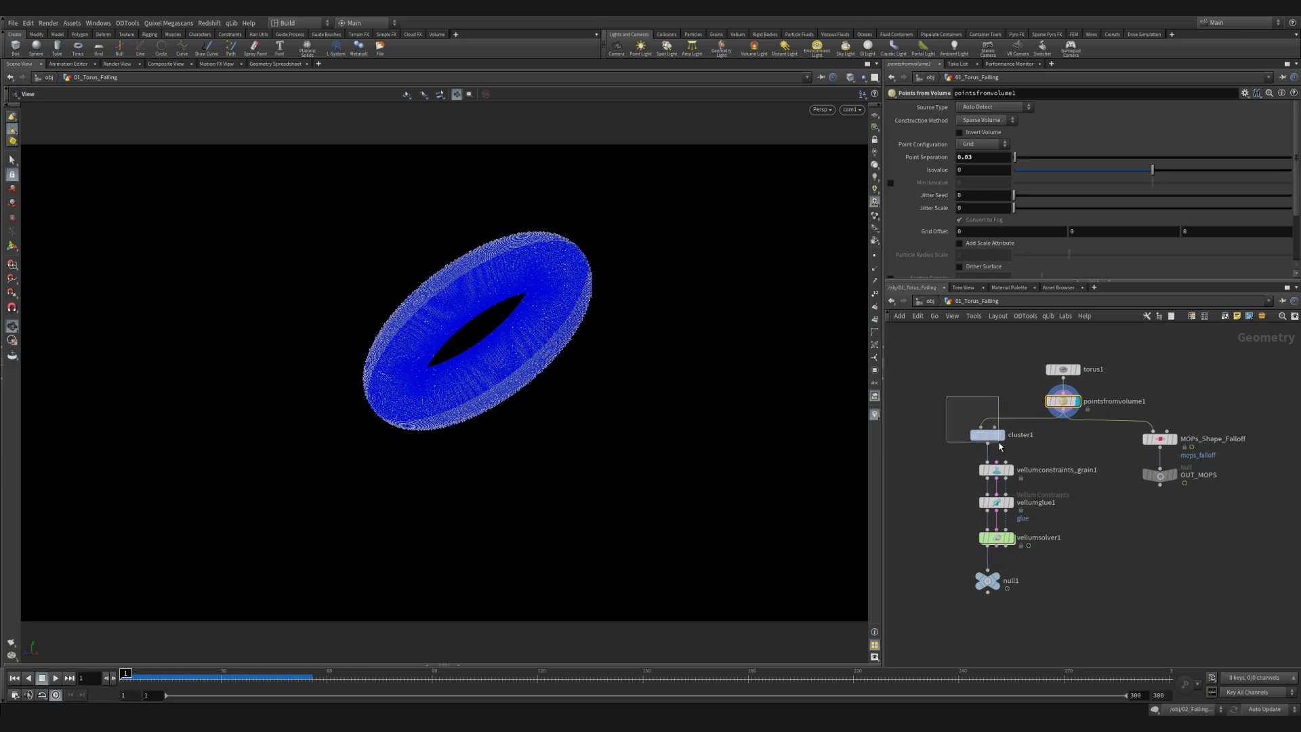
drag(1000, 445, 1018, 444)
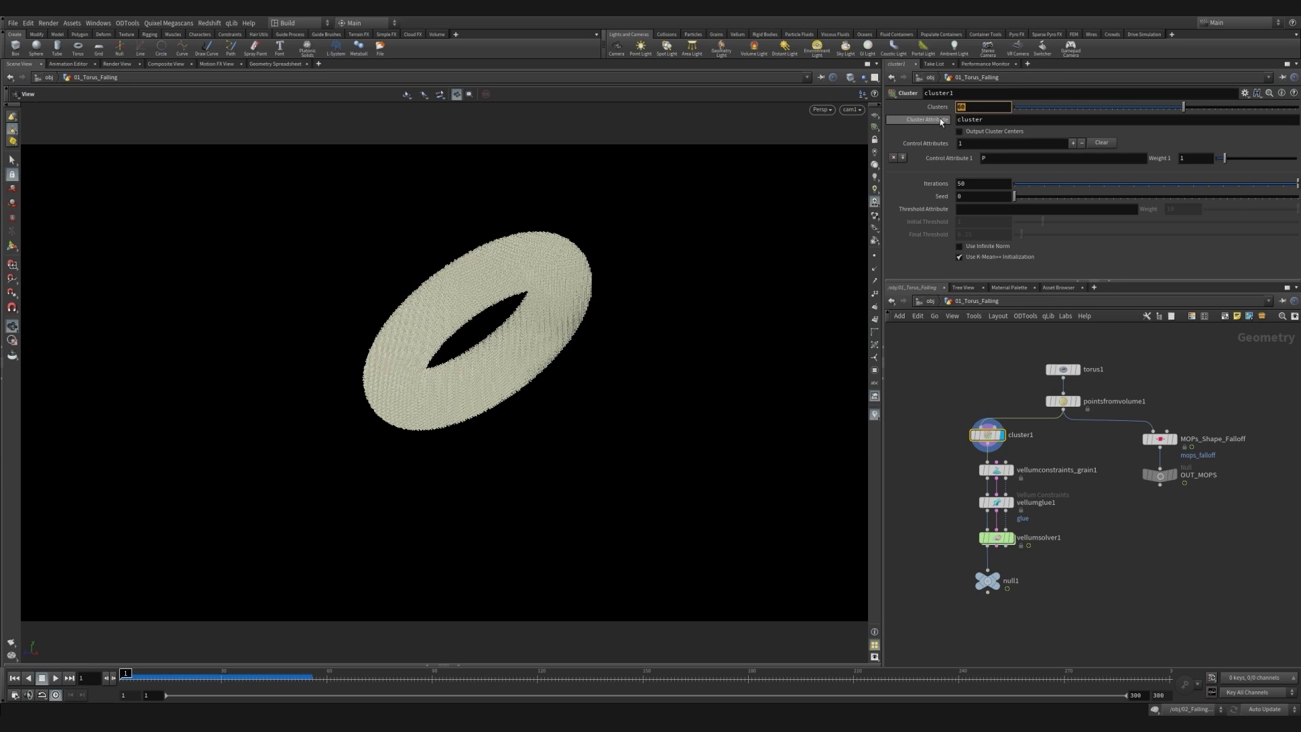
click(1010, 470)
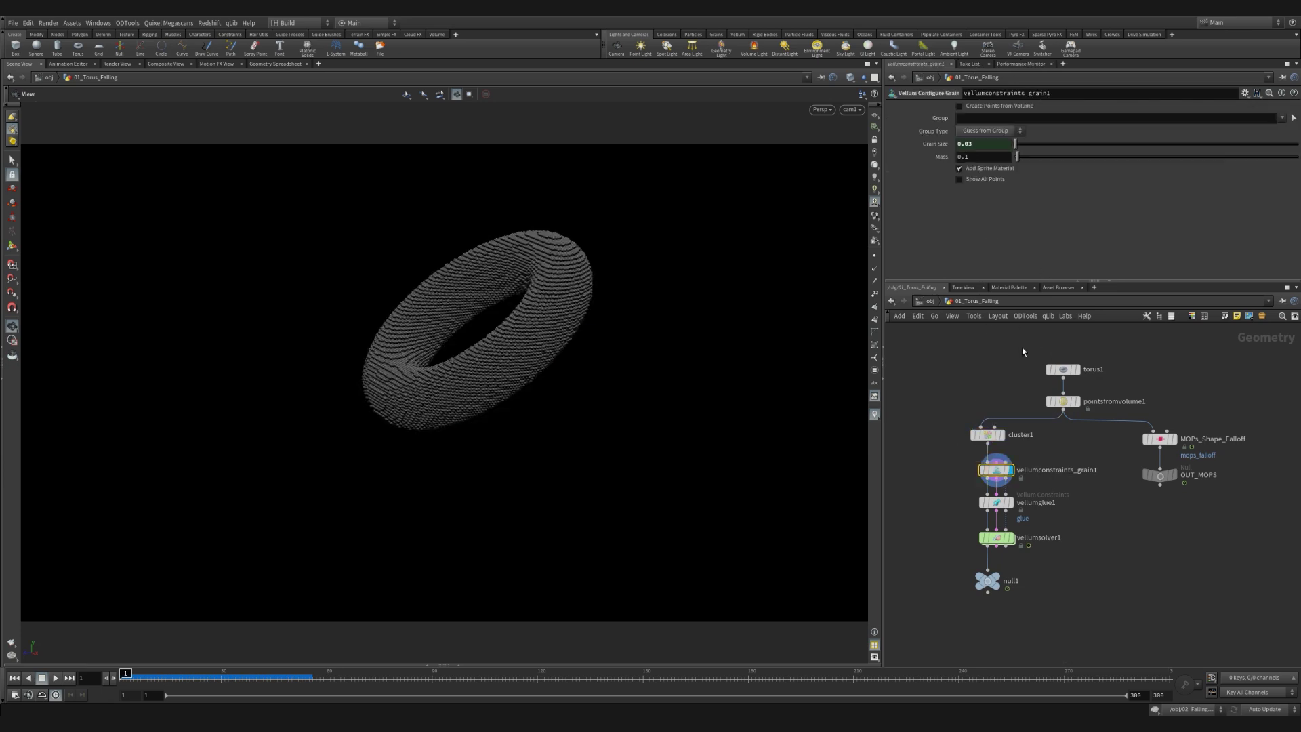
Review how the point separation of the points-from-volume node can be referenced by the grain node's grain size.
click(1084, 404)
right_click(940, 158)
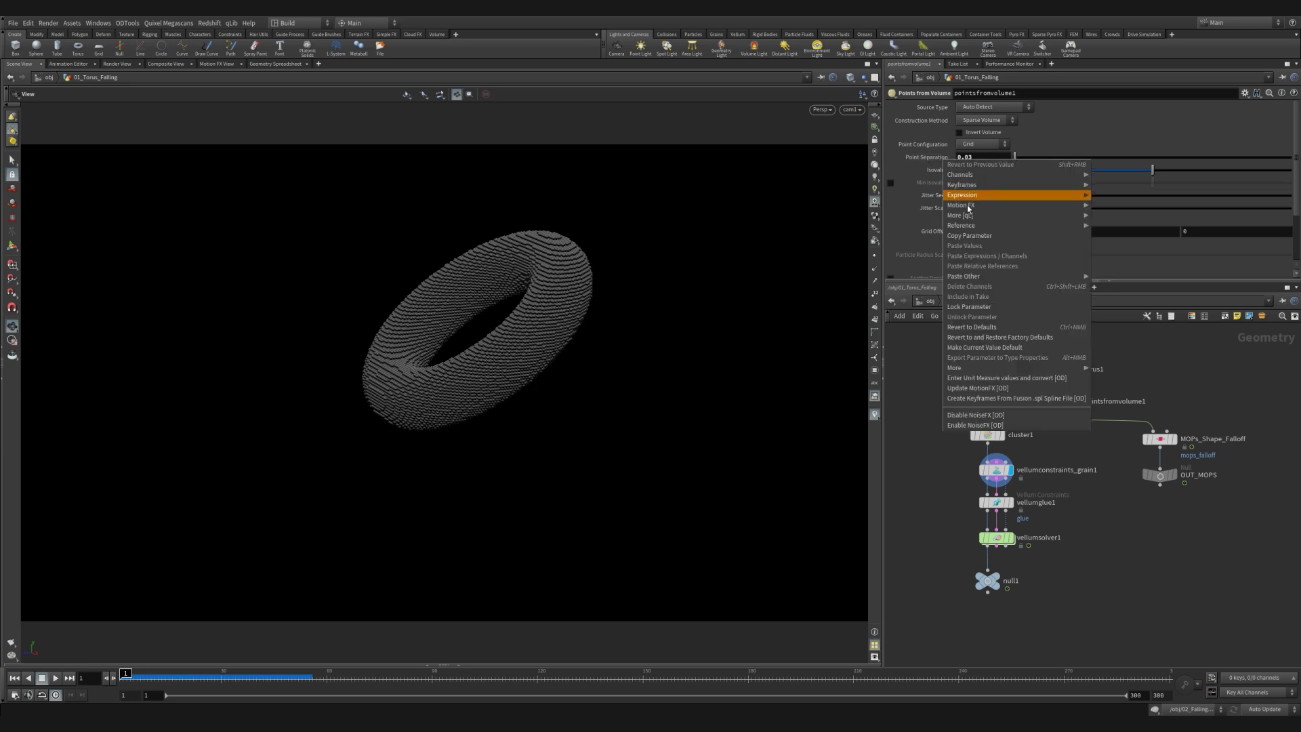
click(996, 470)
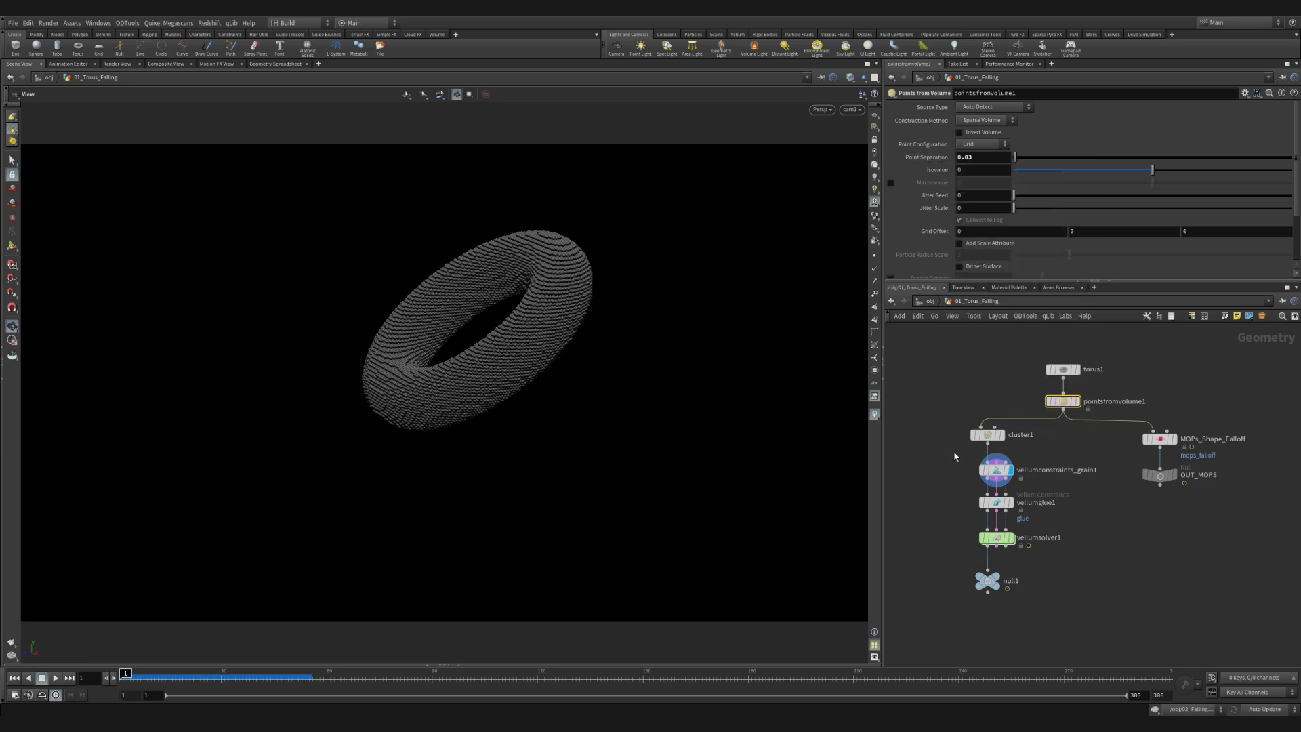
Examine the grain node's grain size and the vellumglue1 node's cluster attribute, constraints per point and detach point chance.
click(937, 144)
click(937, 145)
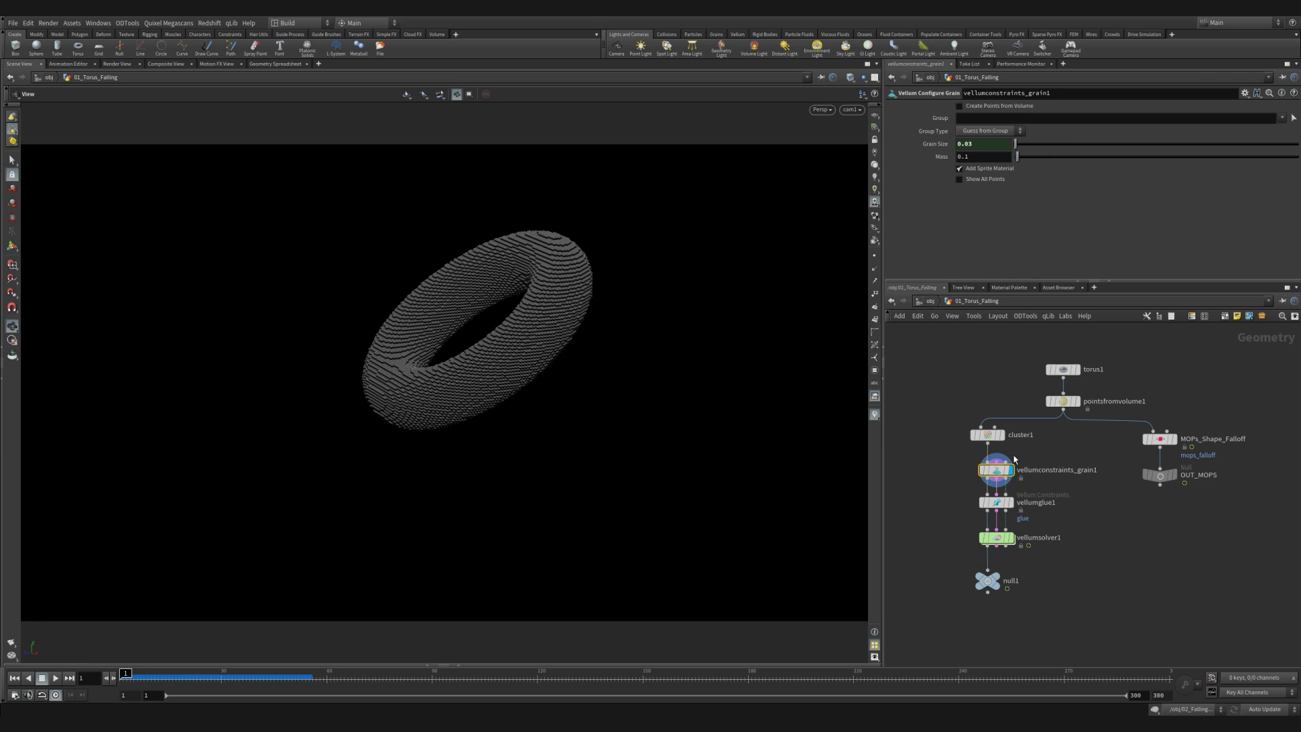
click(996, 502)
key(r)
scroll(928, 196, up, 10)
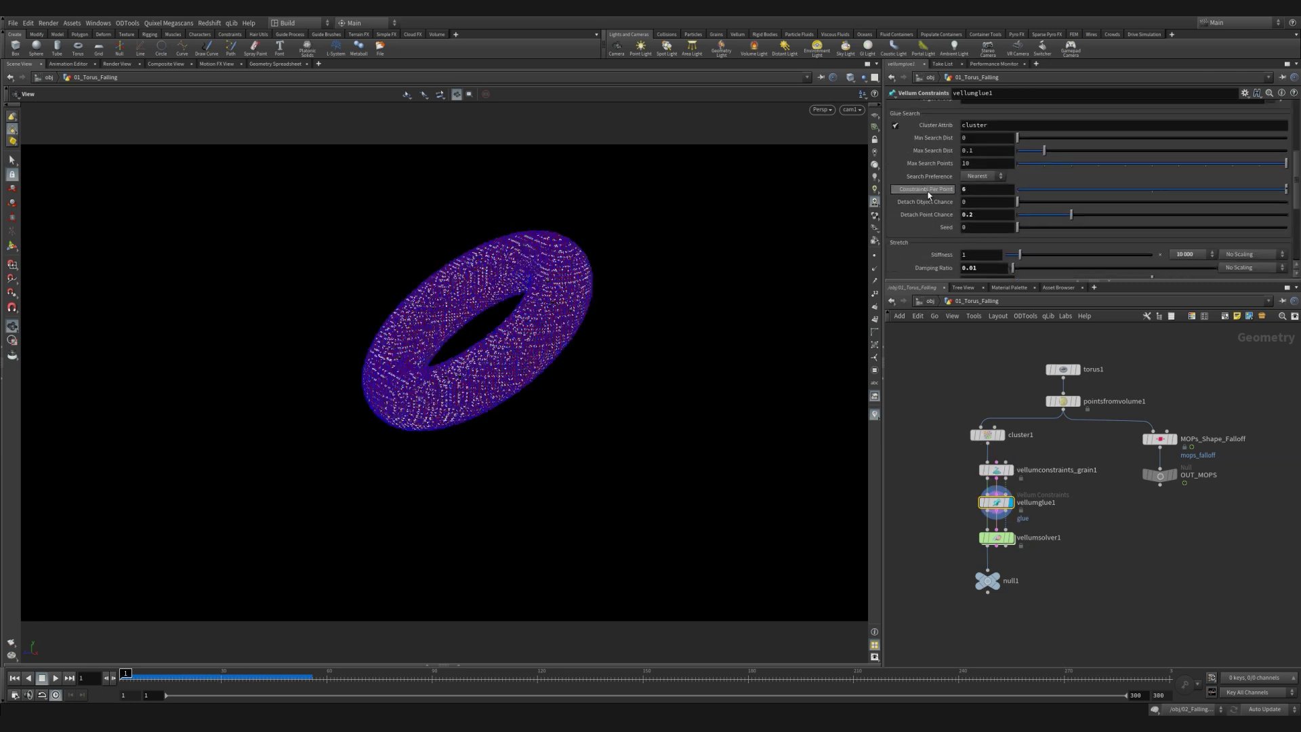
double_click(984, 191)
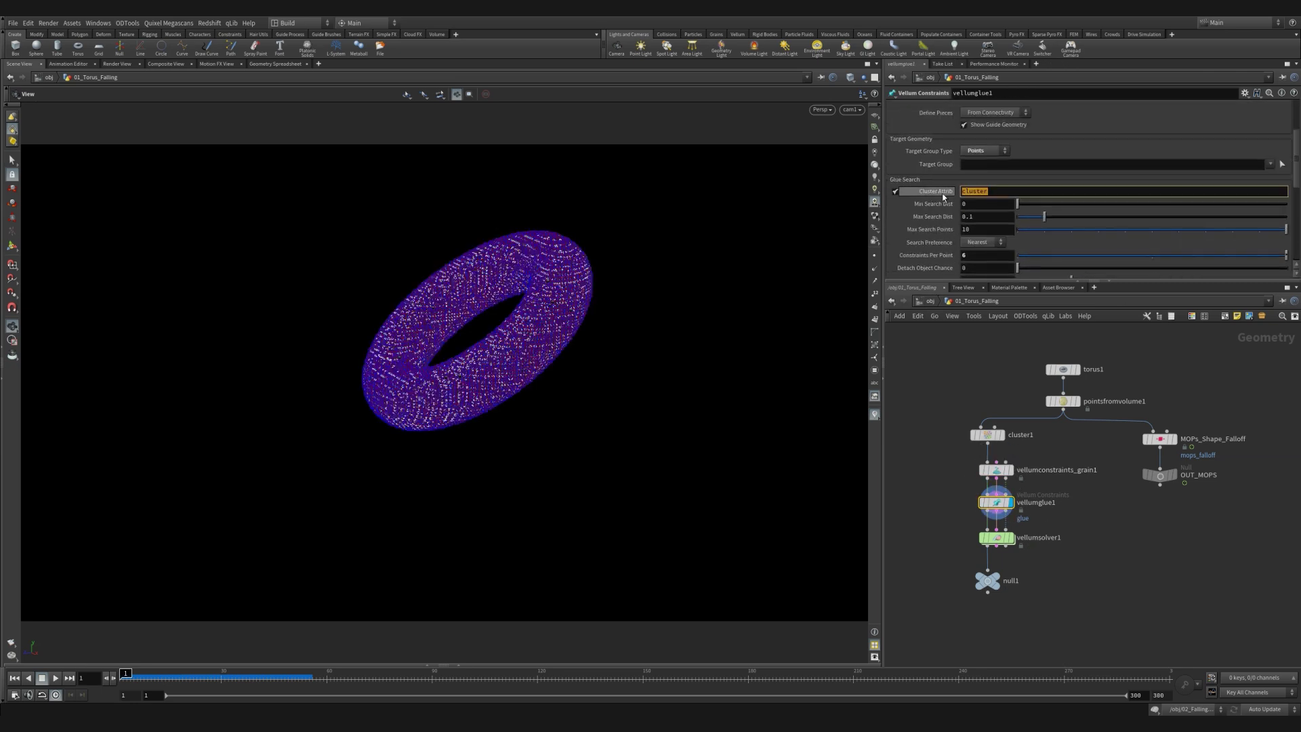
scroll(929, 230, down, 2)
scroll(929, 231, down, 1)
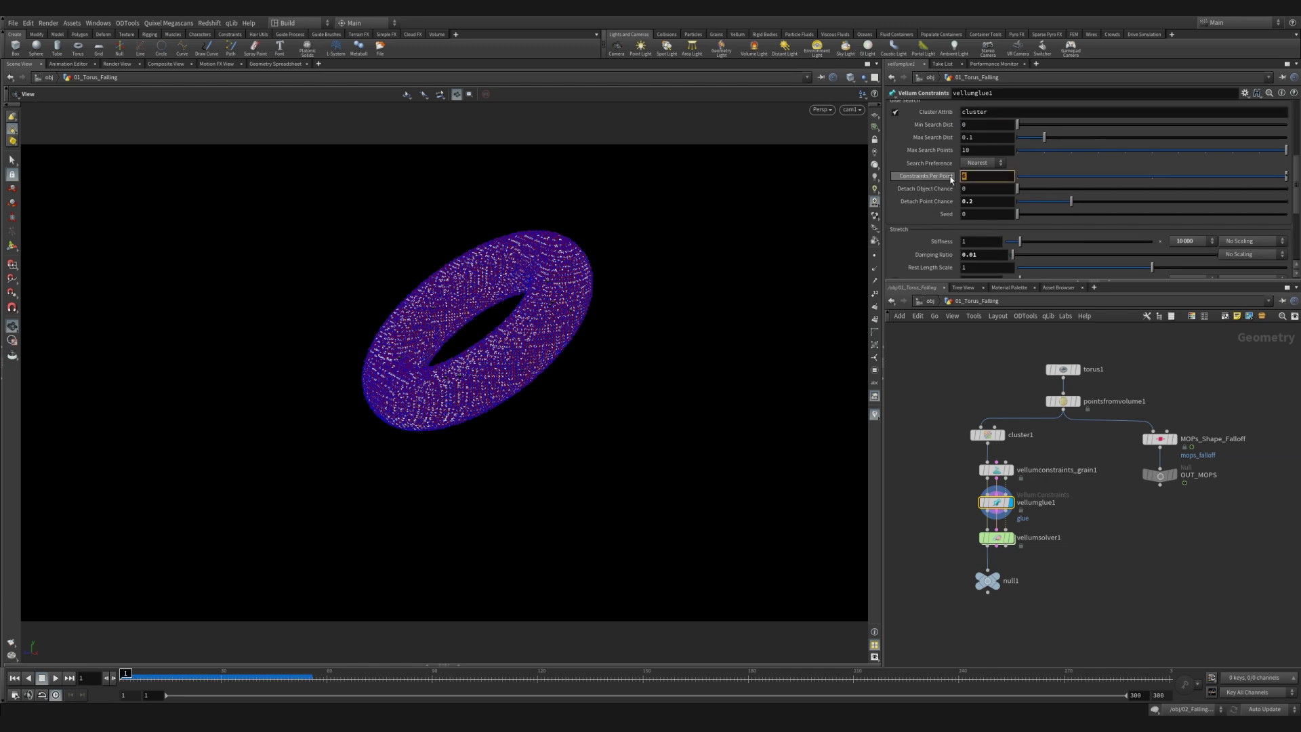
scroll(942, 218, down, 2)
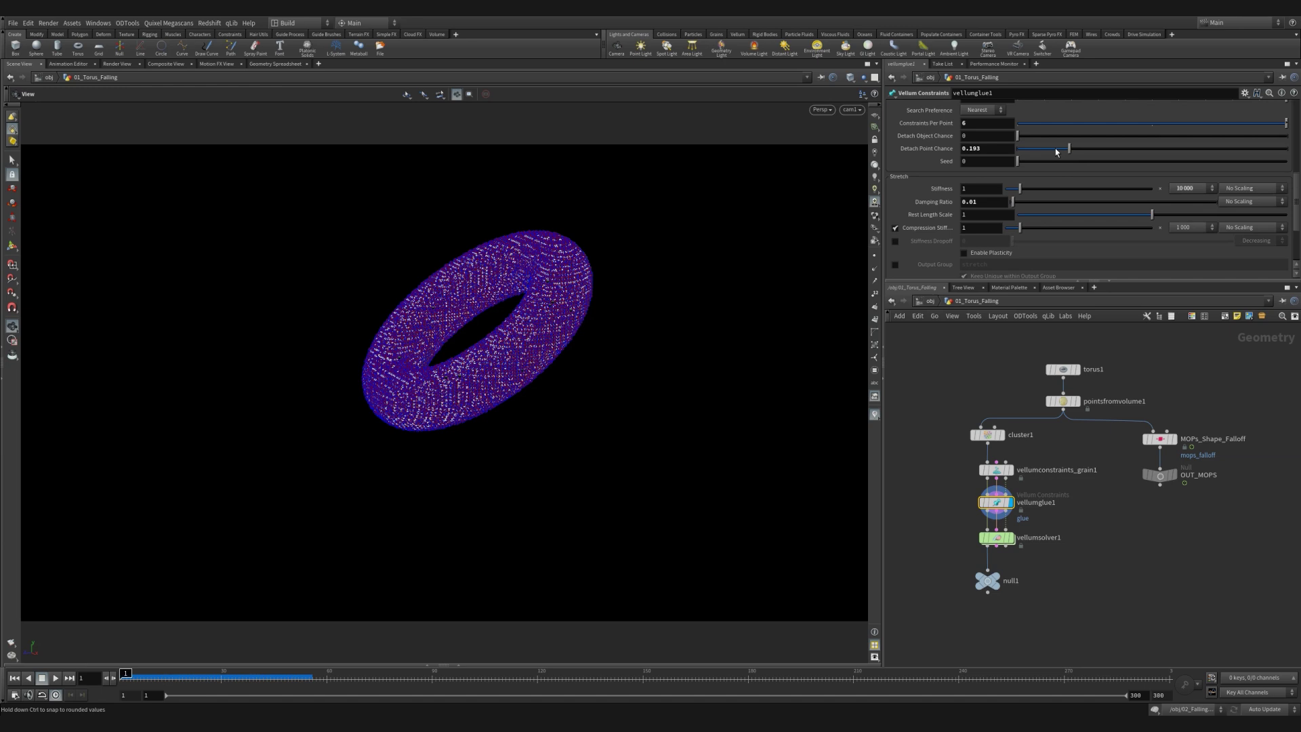
middle_drag(1000, 155, 997, 151)
click(959, 155)
Display the MOPs_Shape_Falloff node, enable its falloff preview and scrub the timeline to watch the falloff animation.
click(1160, 440)
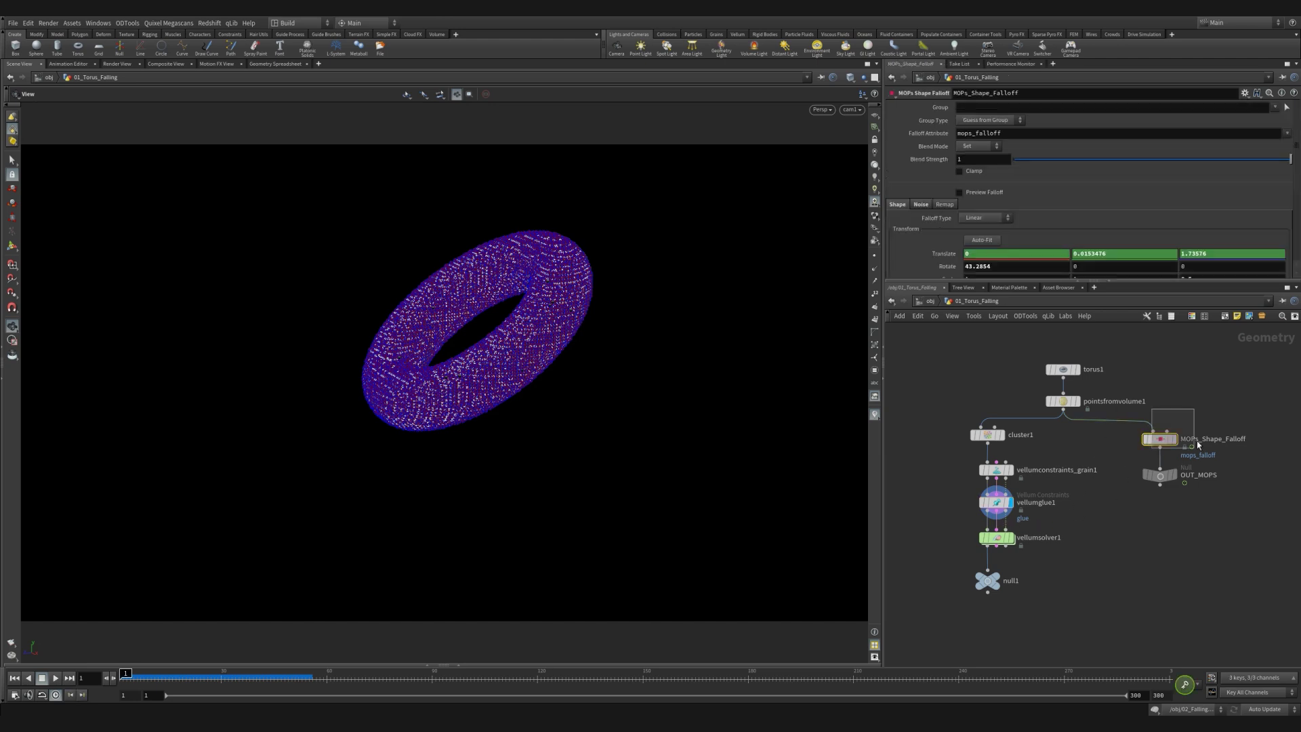
click(1174, 439)
key(Up)
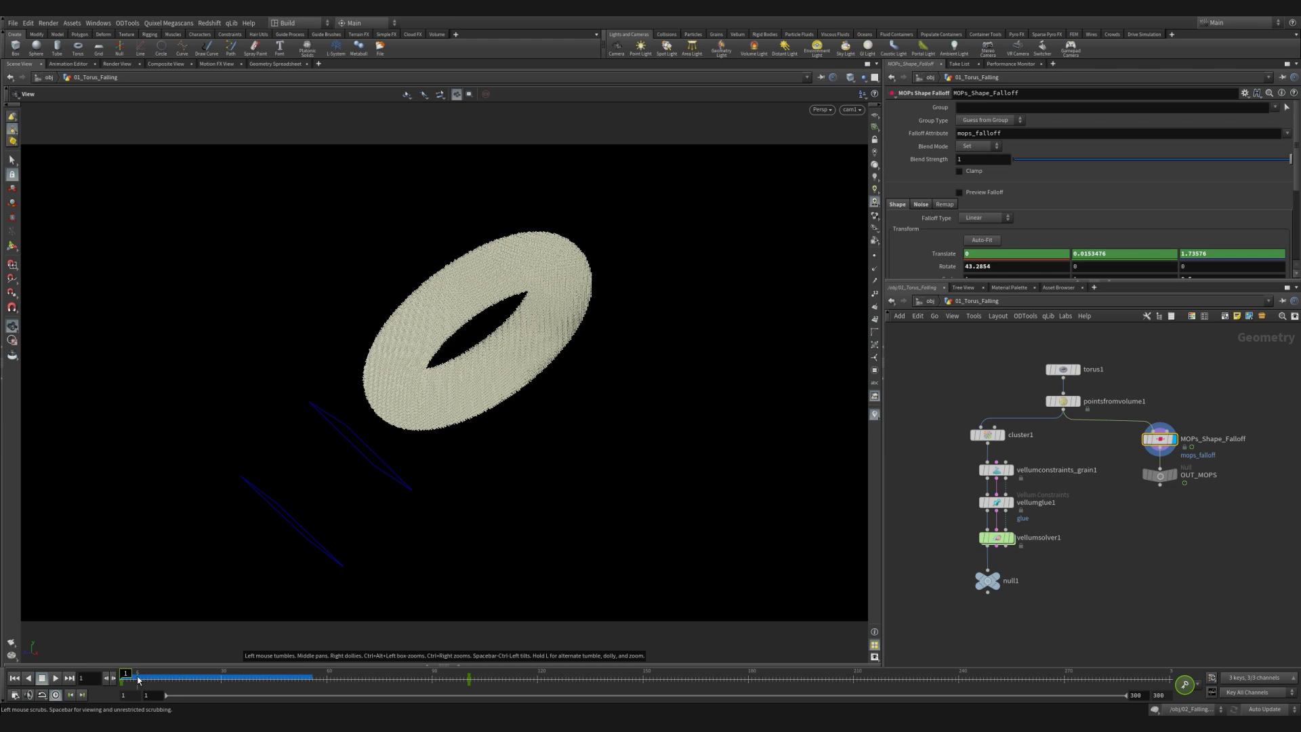
click(983, 193)
drag(163, 675, 83, 680)
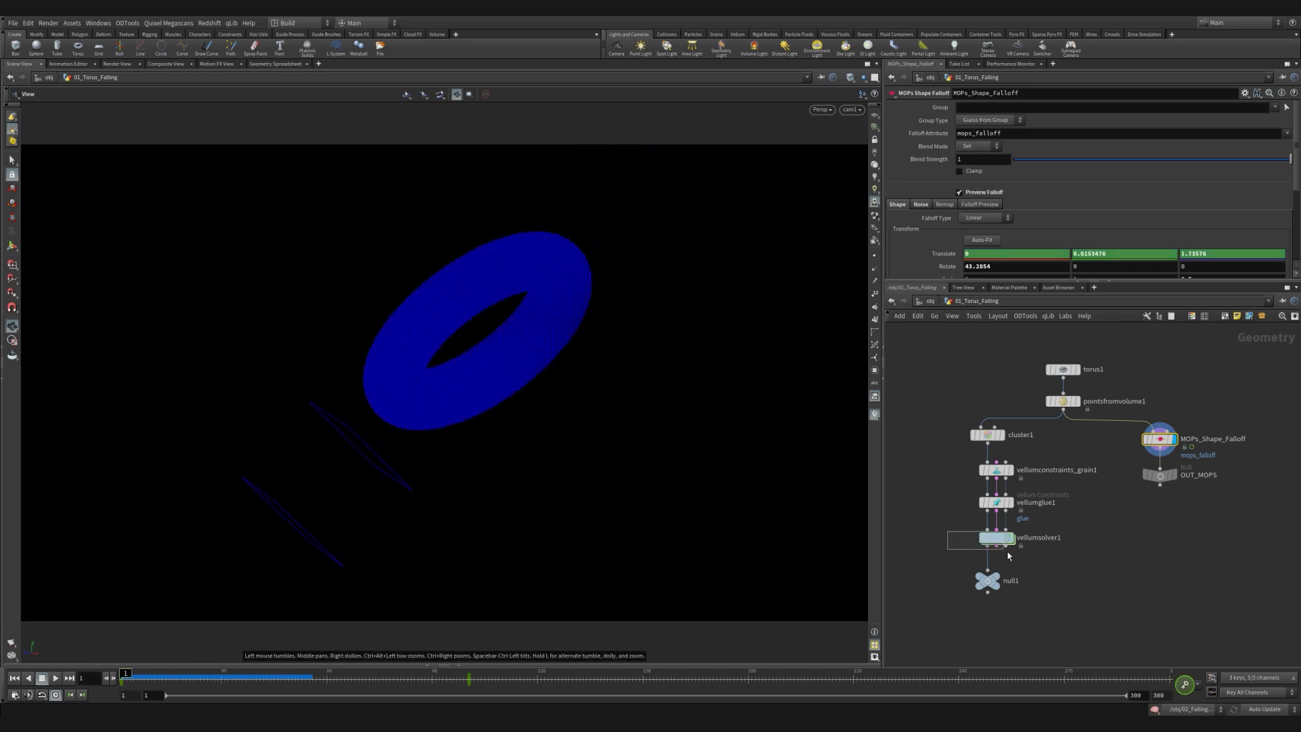
Display the Vellum solver, enter its forces network and inspect the SOP path input of the Fetch_MOPs wrangle.
click(996, 539)
key(r)
double_click(998, 539)
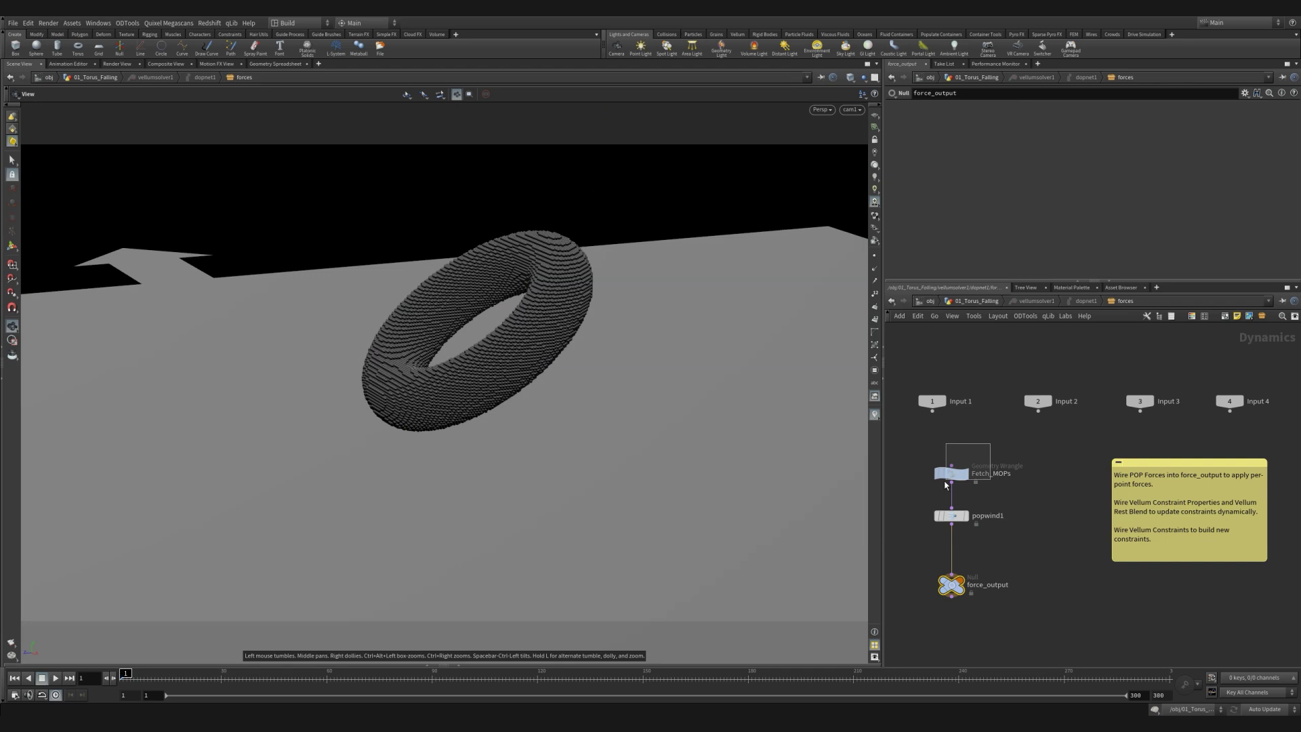
drag(945, 484, 946, 483)
click(962, 107)
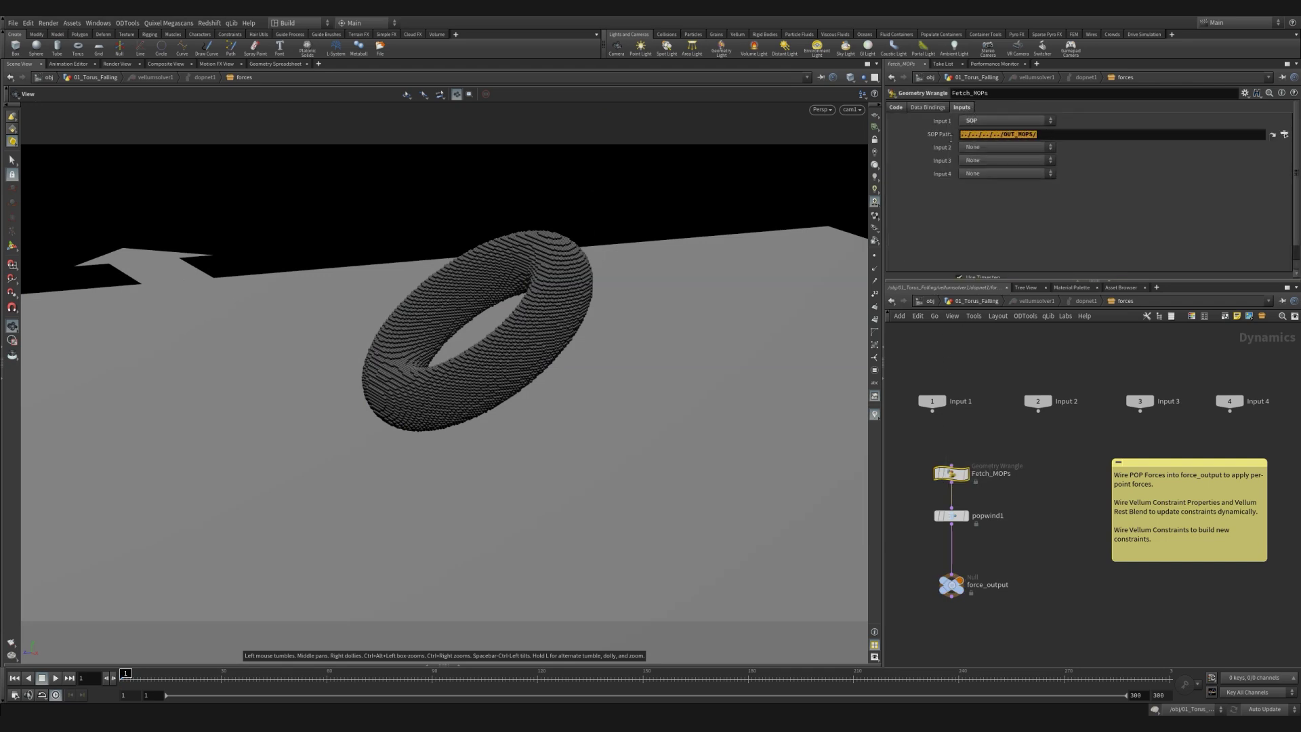
Check OUT_MOPS in the 01_Torus_Falling network, return to the forces network and review the Fetch_MOPs wrangle's VEX code.
click(1030, 301)
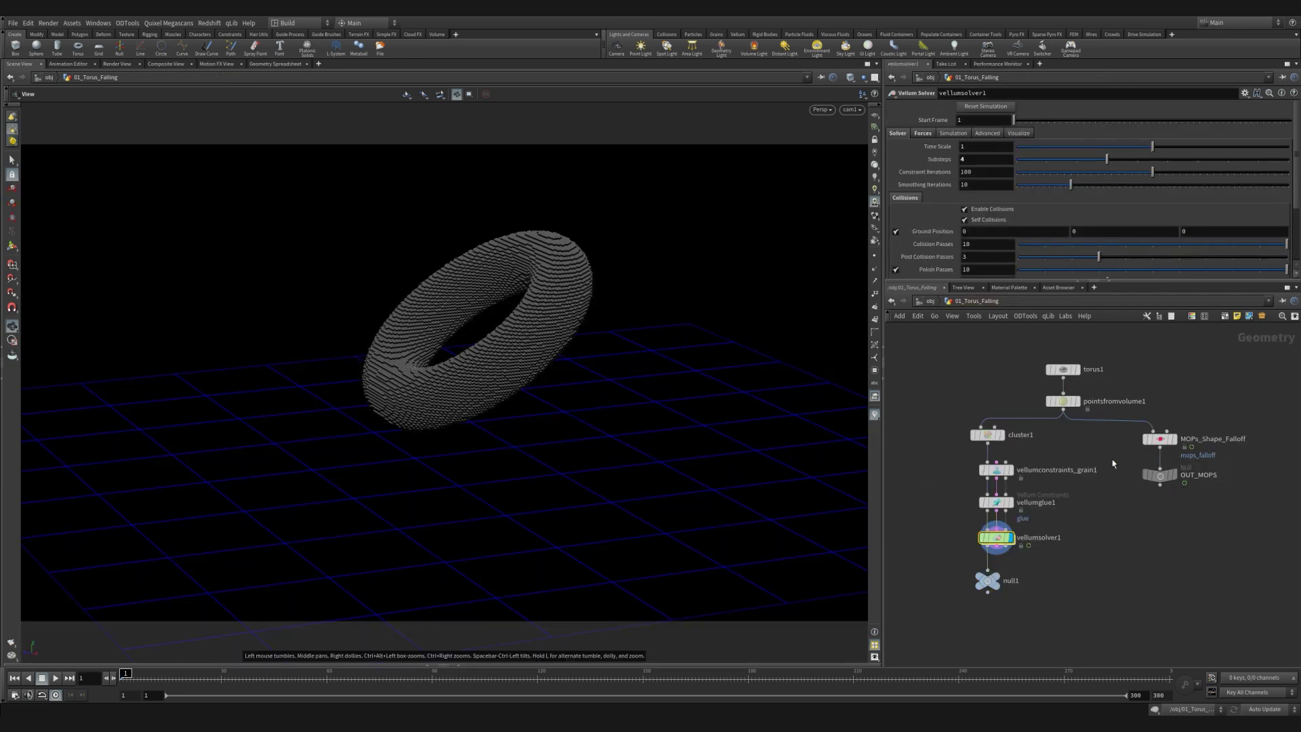
key(i)
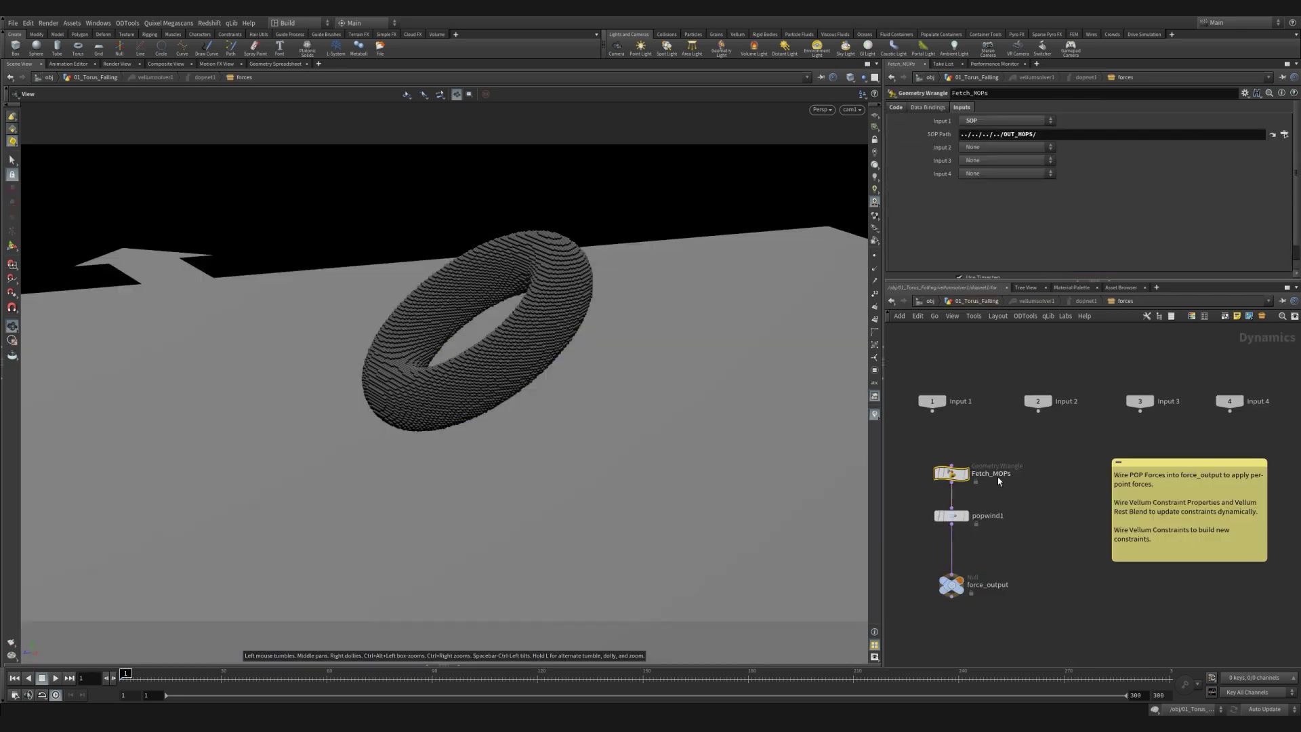
click(896, 107)
click(960, 169)
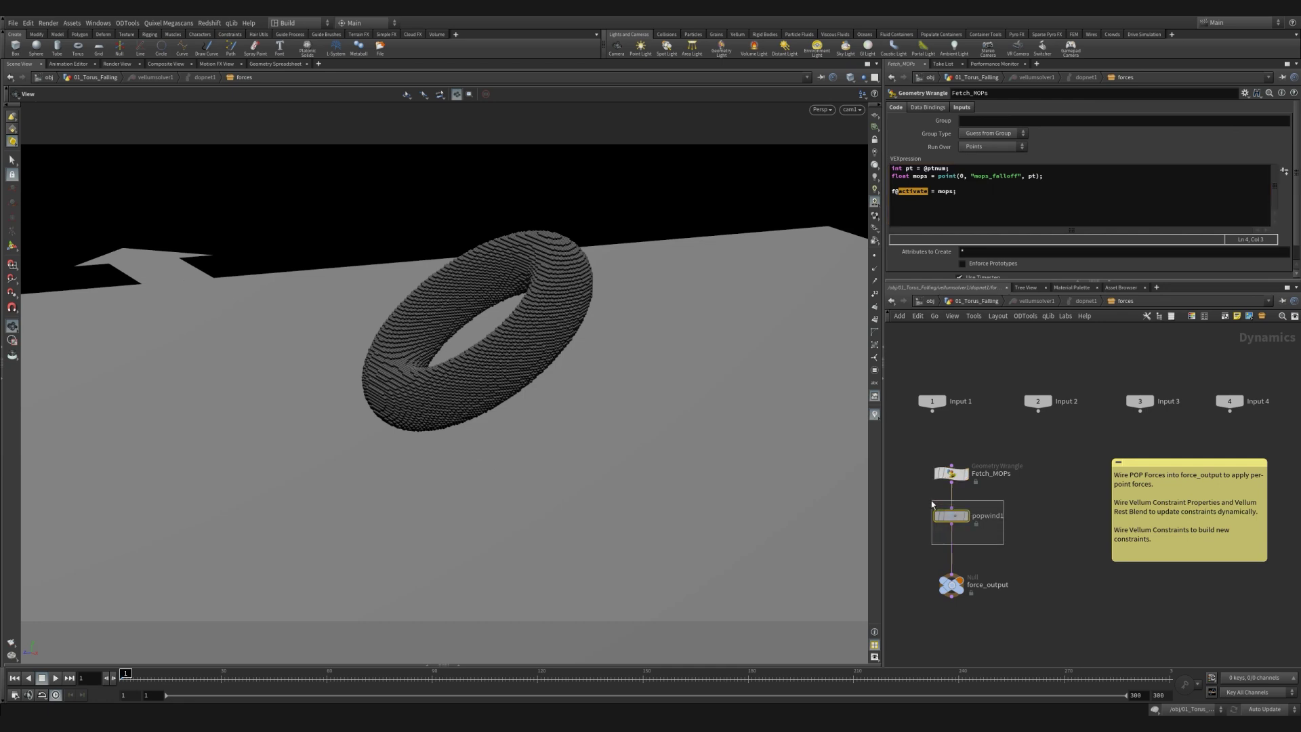
Examine the popwind1 node's wind velocity and the VEXpression that multiplies the wind by the activate attribute.
click(948, 515)
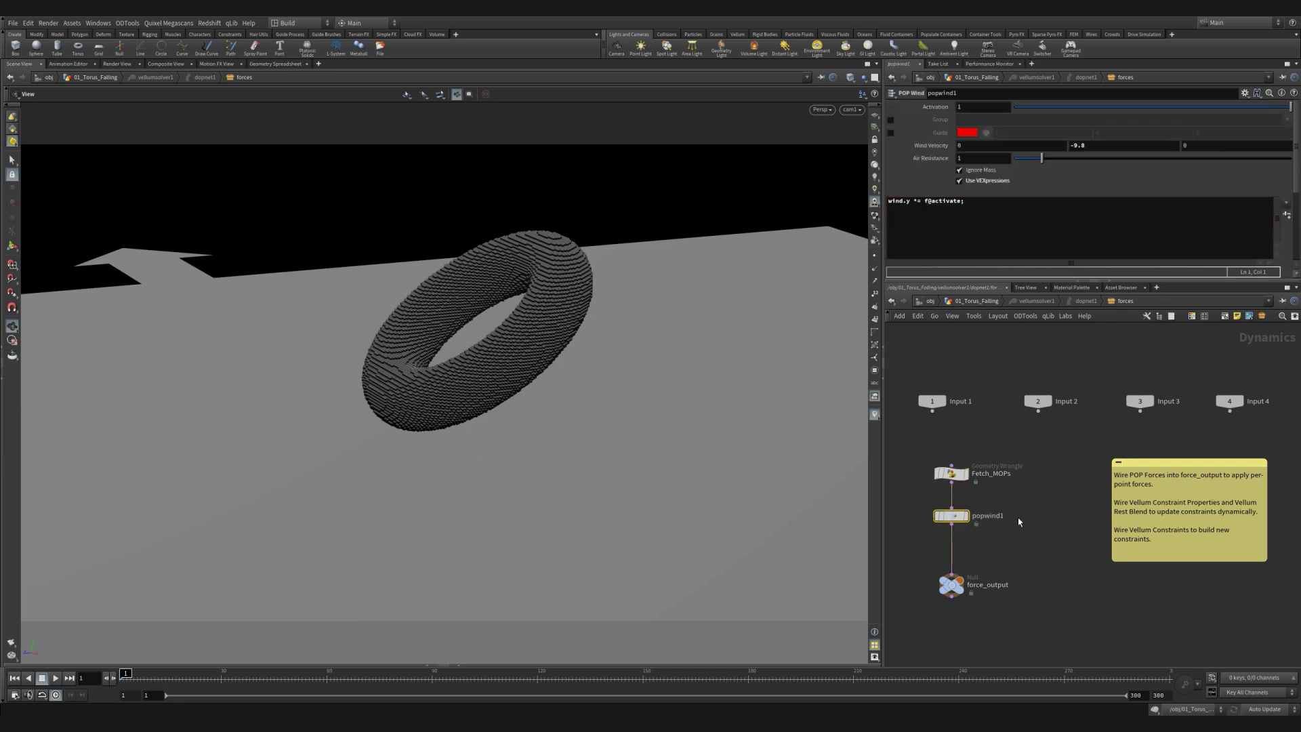
middle_drag(1019, 522, 1049, 497)
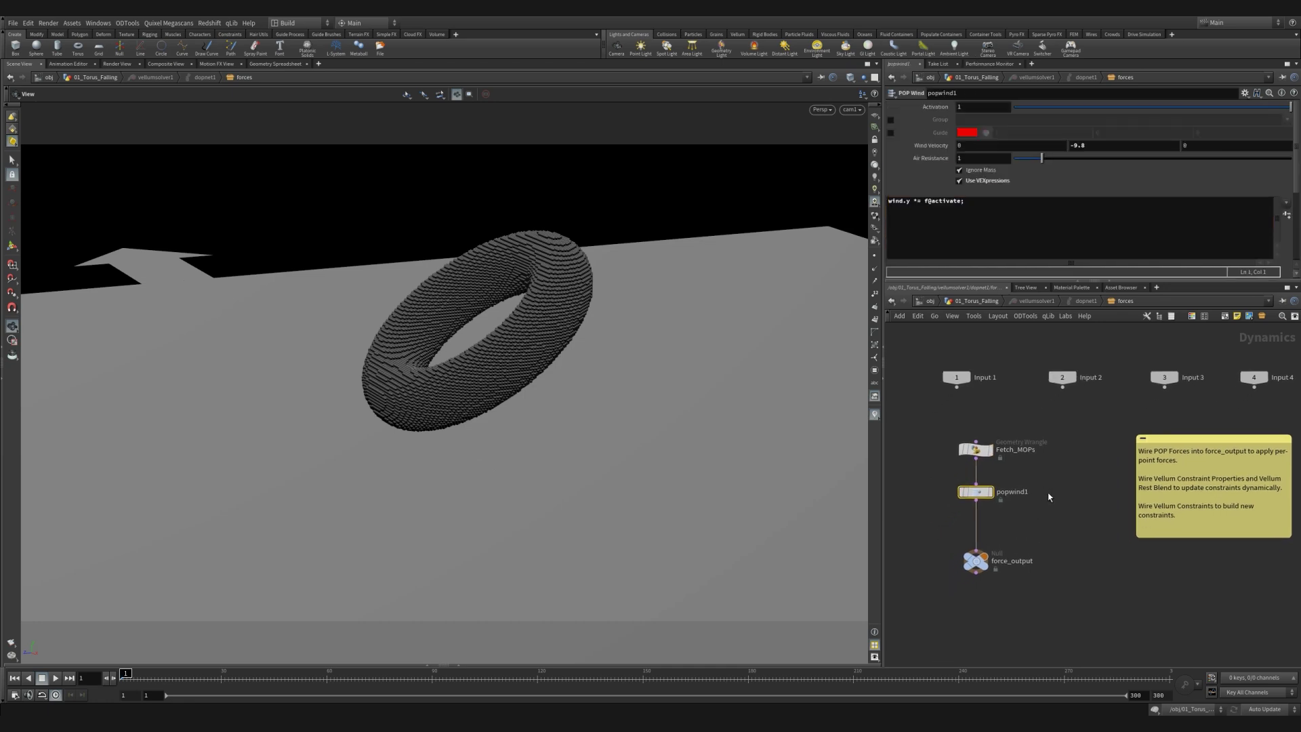
mouse_move(1296, 165)
mouse_down()
mouse_move(1297, 178)
mouse_move(1296, 142)
mouse_up()
click(1101, 148)
drag(973, 202, 891, 202)
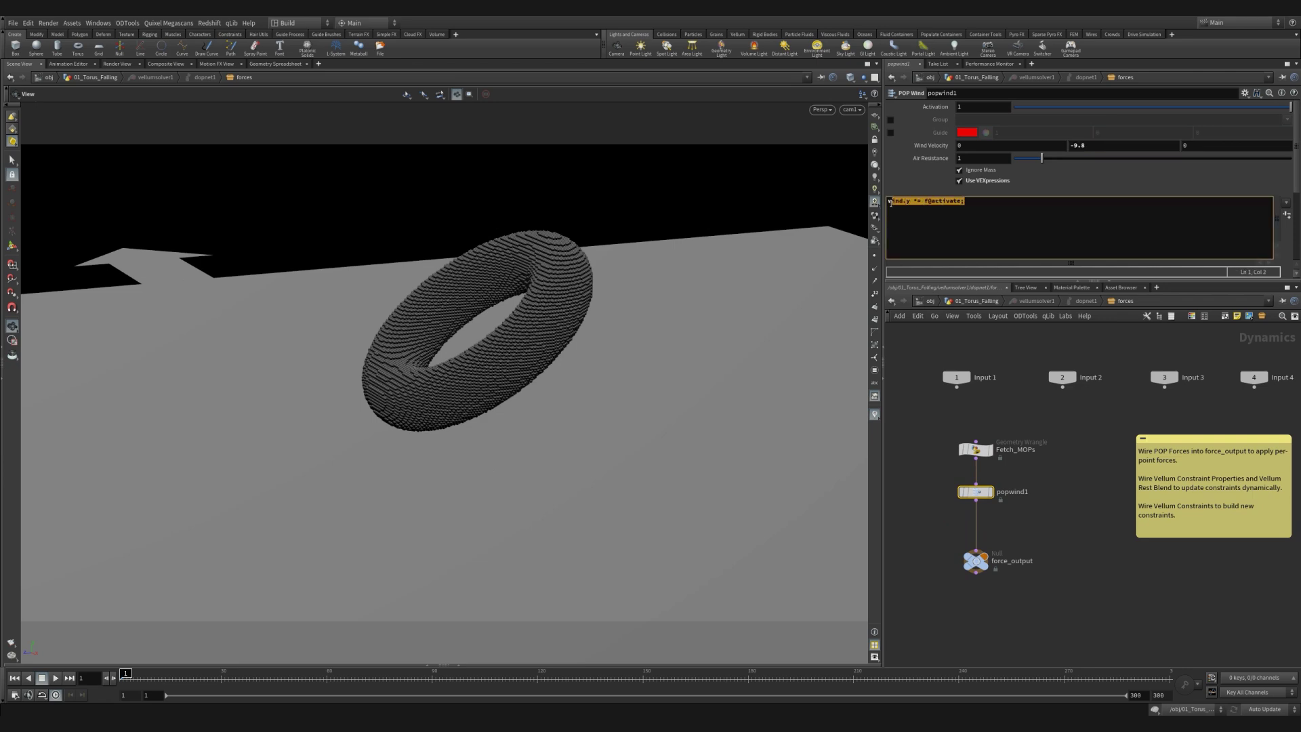
click(992, 220)
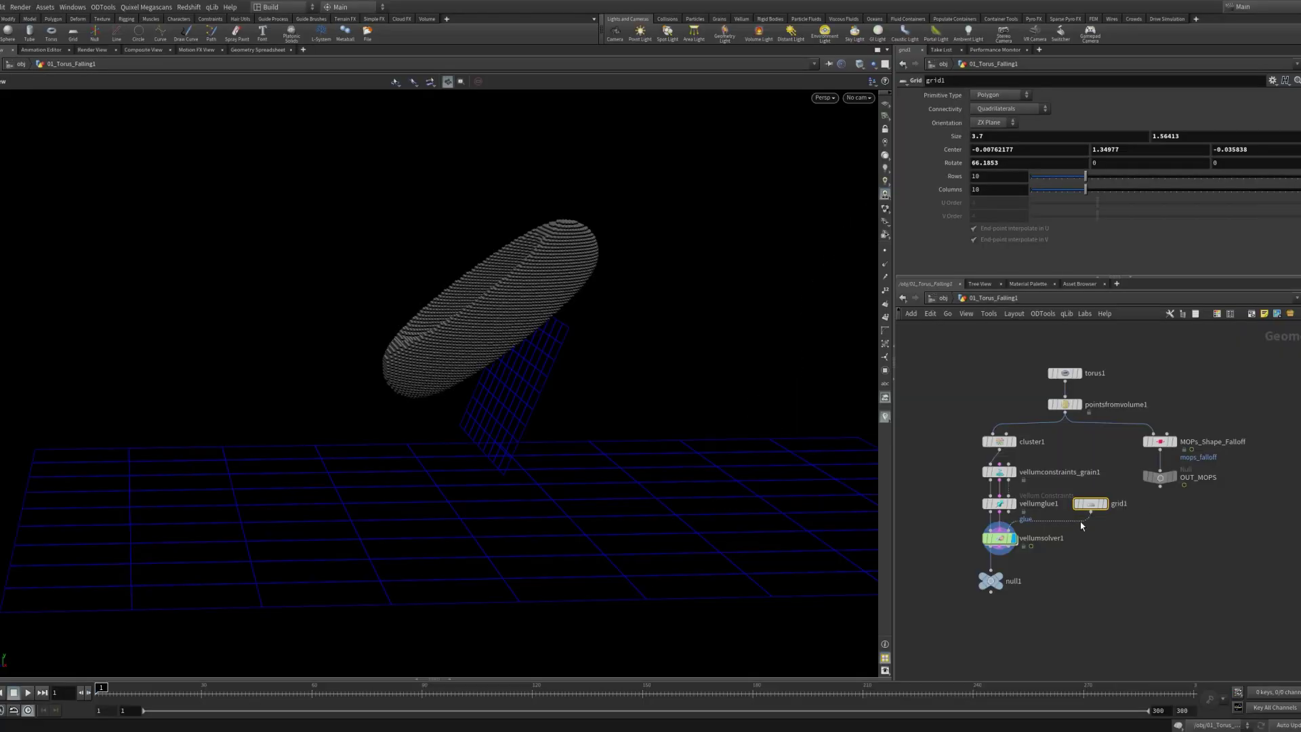
View the grid1 collider of the 01_Torus_Falling1 network by itself and switch the display back to the Vellum solver.
click(1103, 503)
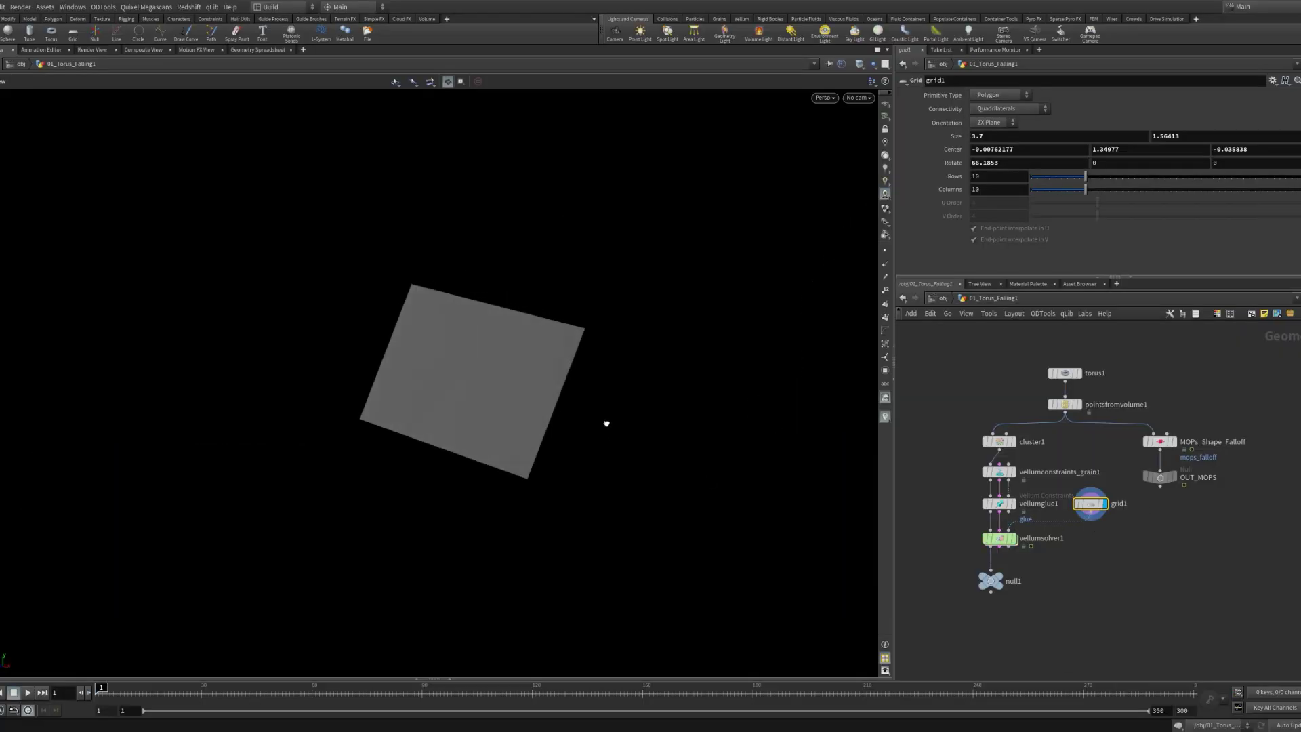
click(999, 538)
click(1012, 539)
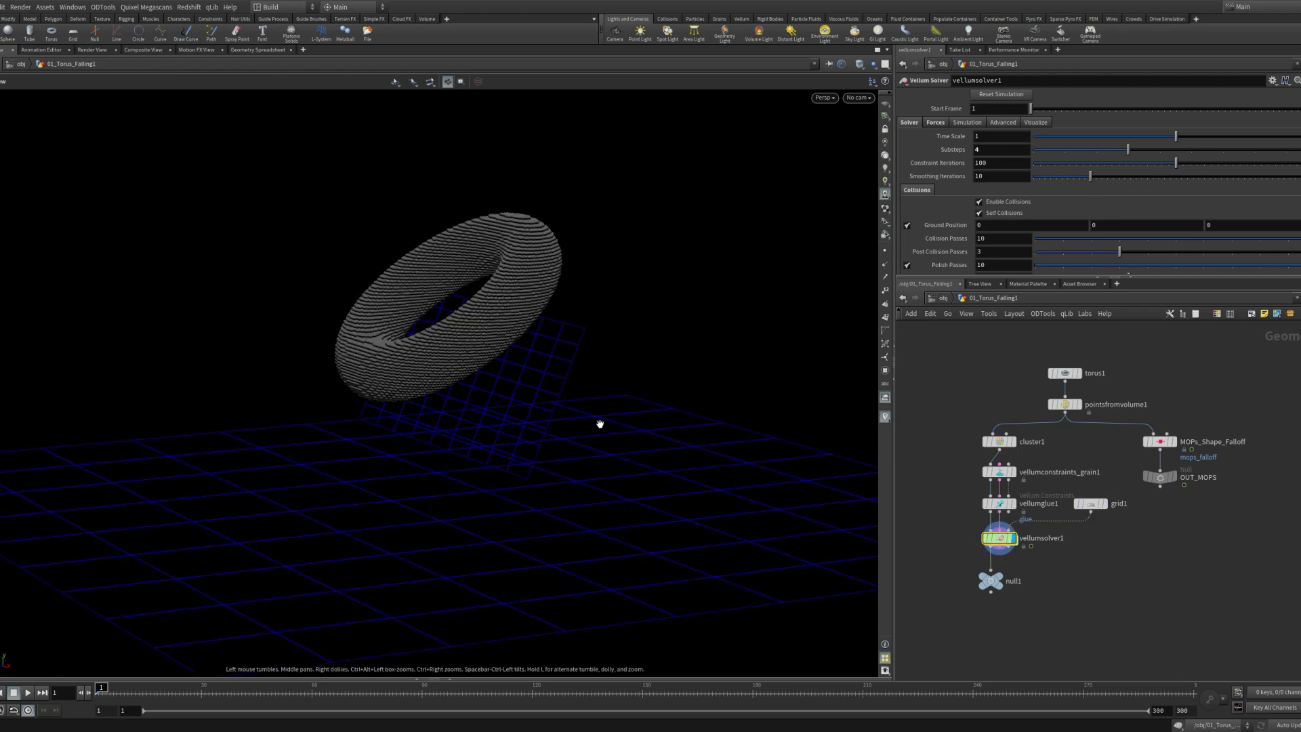
Enter the solver's forces network and examine vellumconstraints1: its Attach to Geometry type, target path, max distance and stretch settings.
double_click(1000, 539)
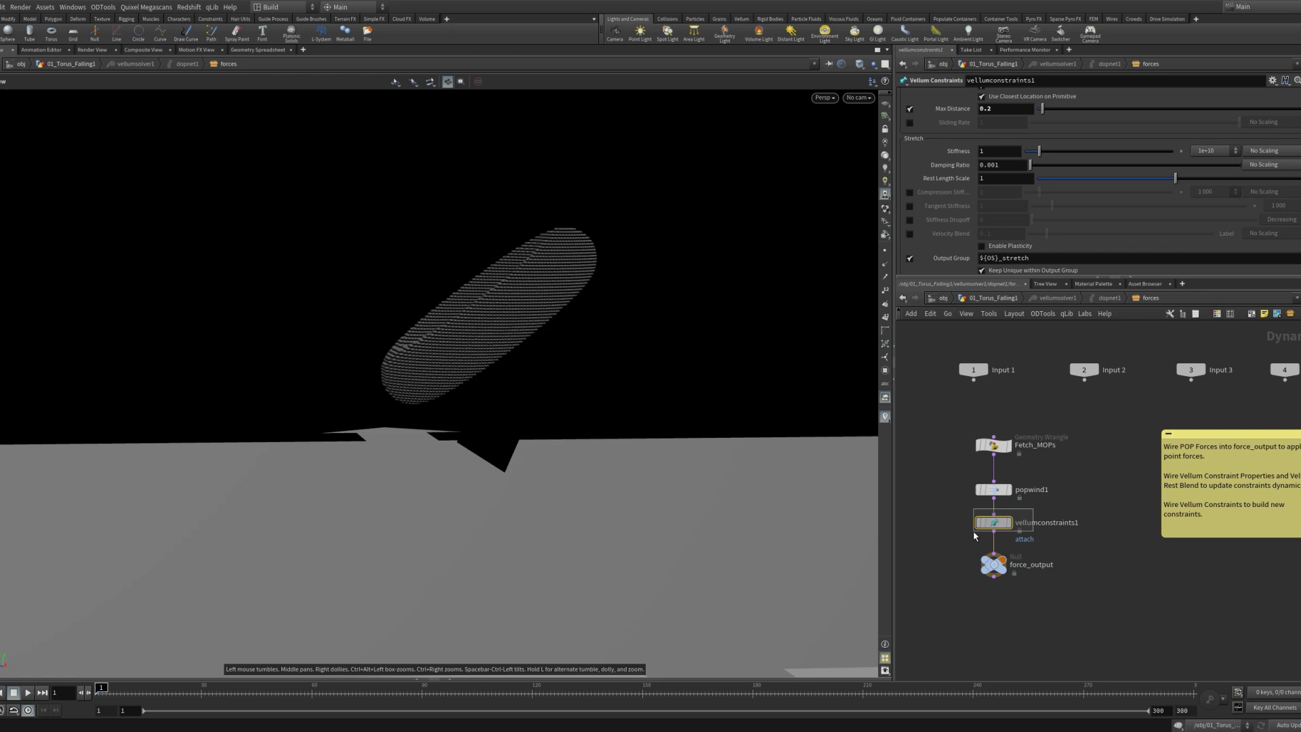
scroll(987, 259, up, 10)
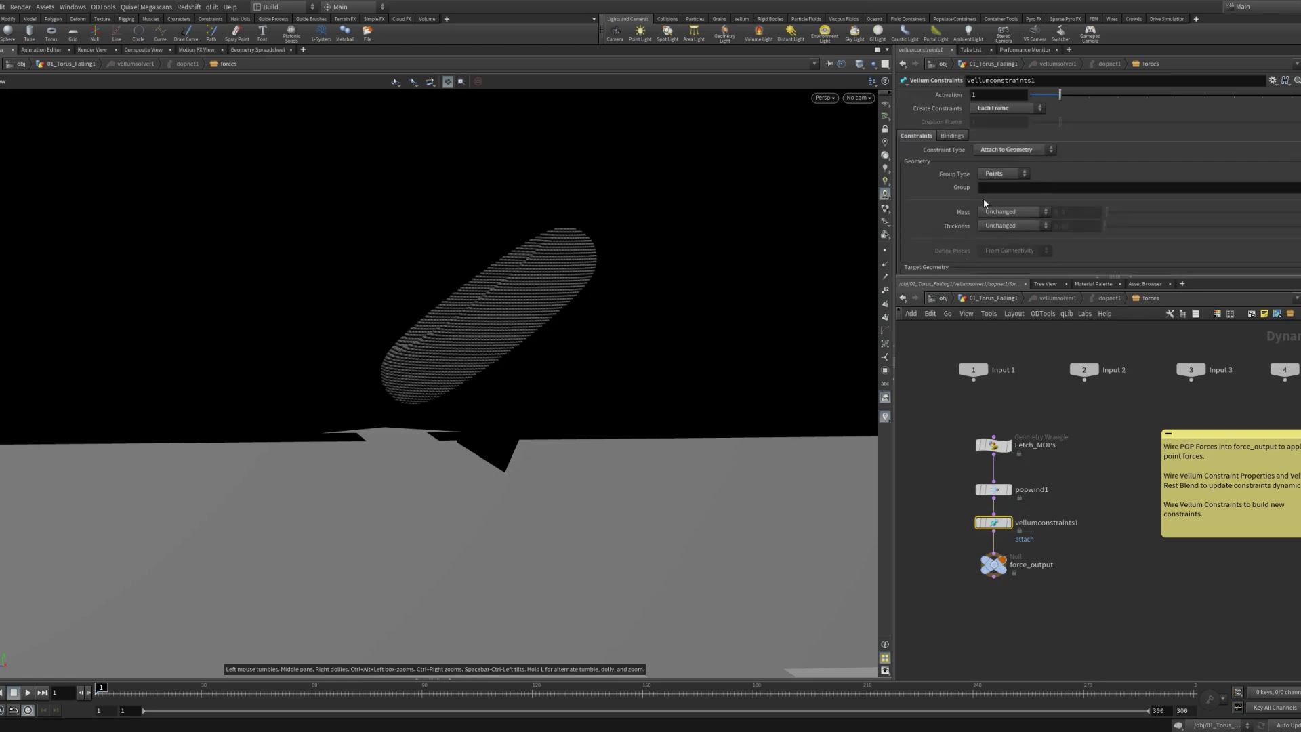
scroll(949, 200, down, 4)
click(1054, 212)
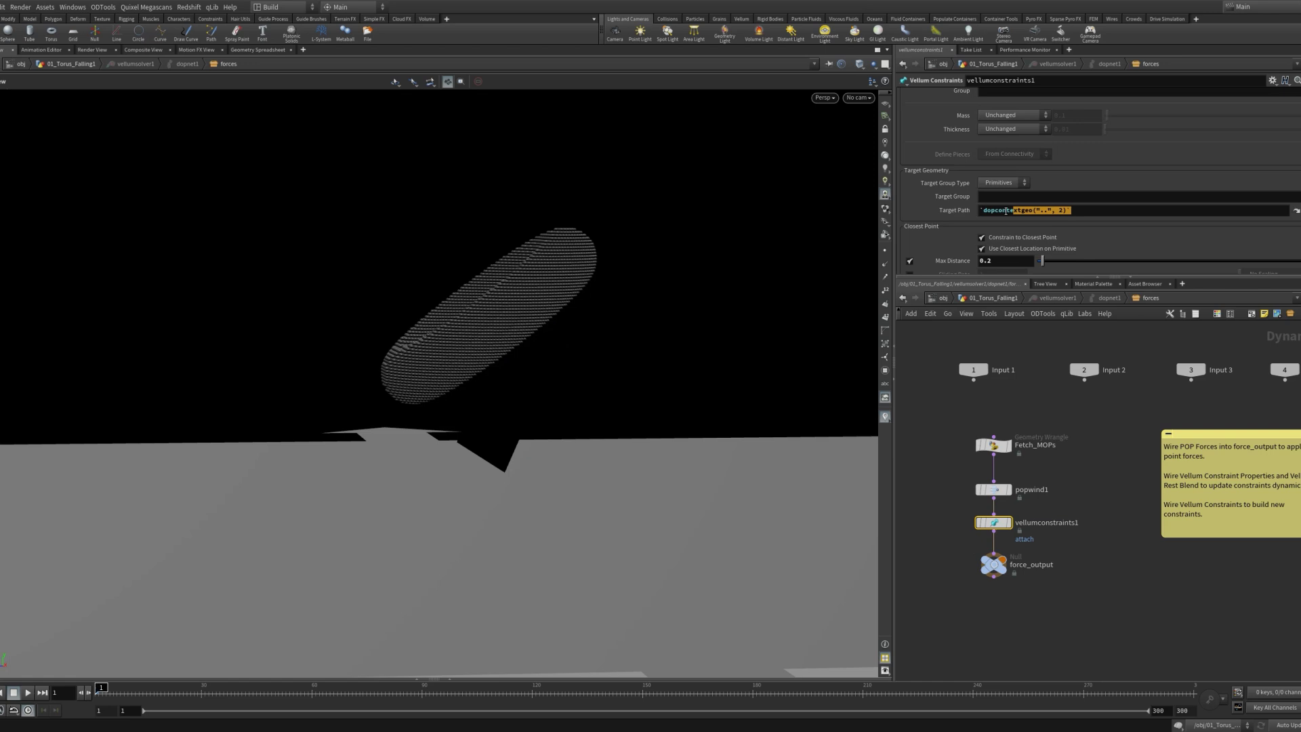
scroll(957, 222, down, 3)
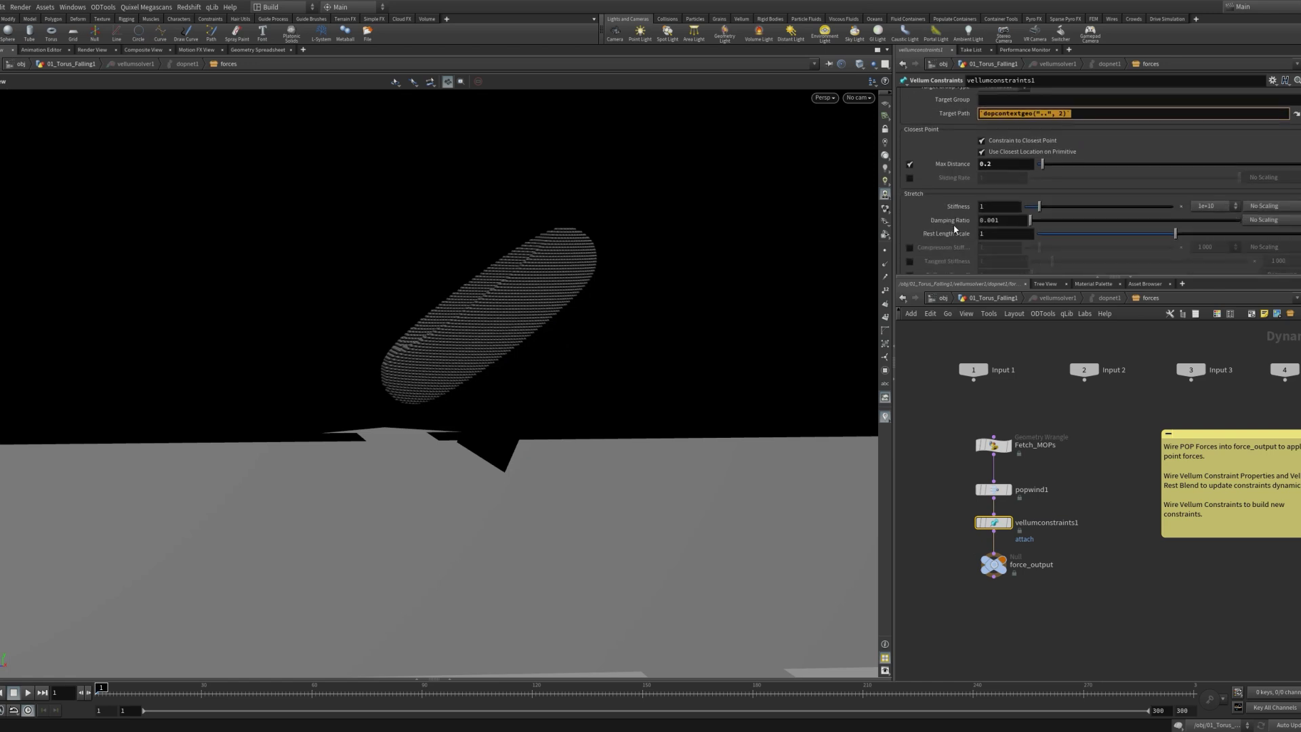
click(984, 164)
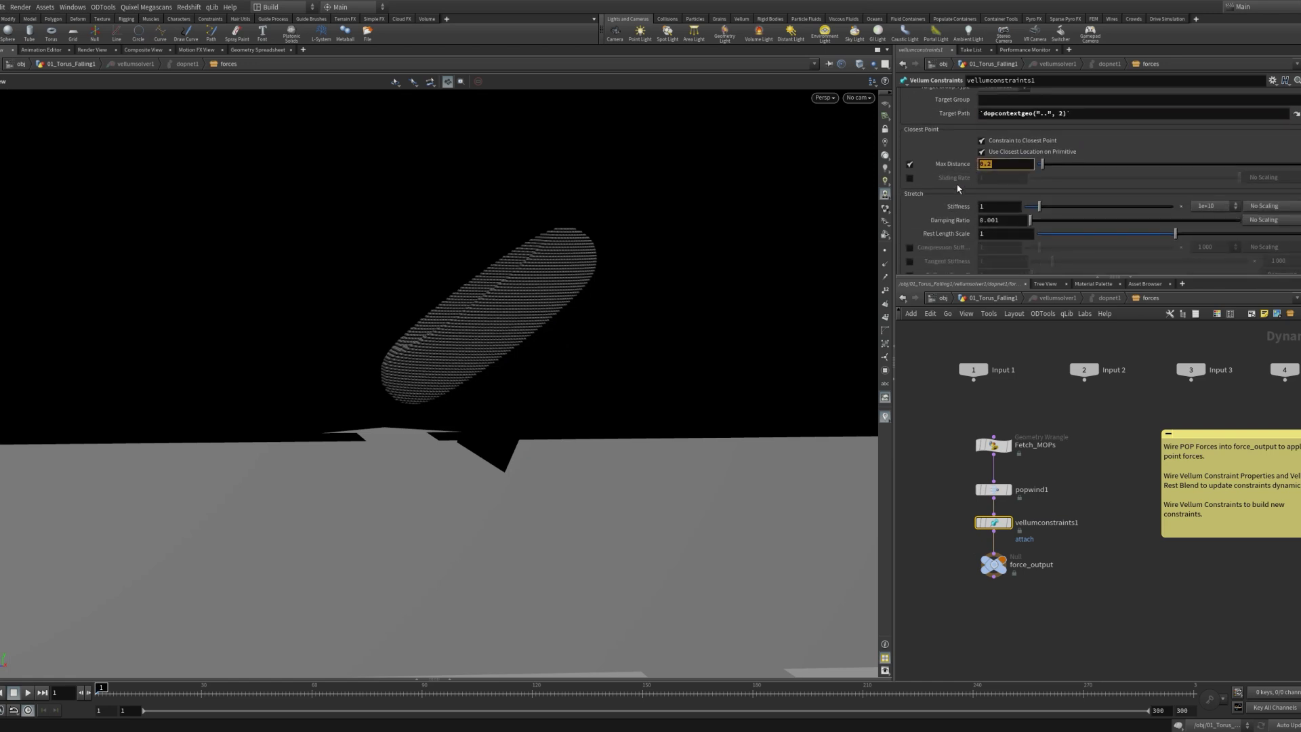
scroll(954, 198, down, 4)
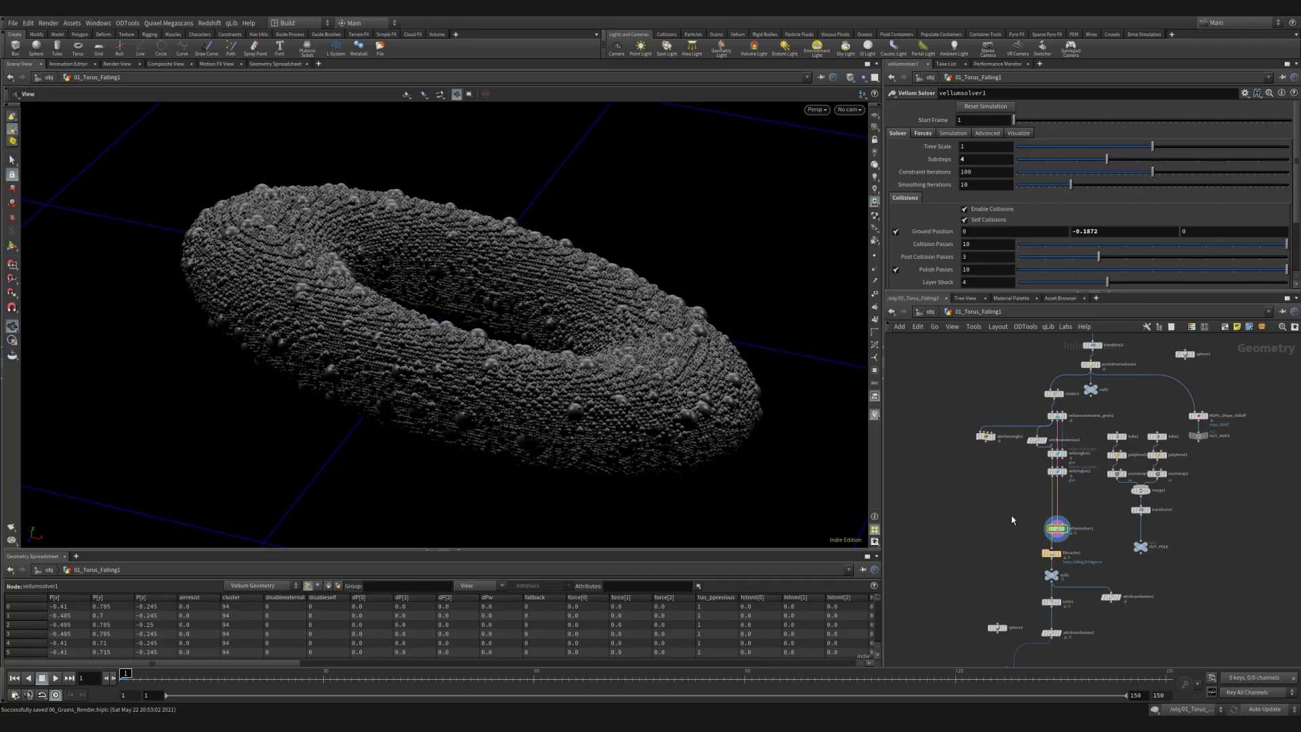
Look up the Vellum solver's option for allowing edits of its contents and enter its inner dopnet1 network.
right_click(1057, 528)
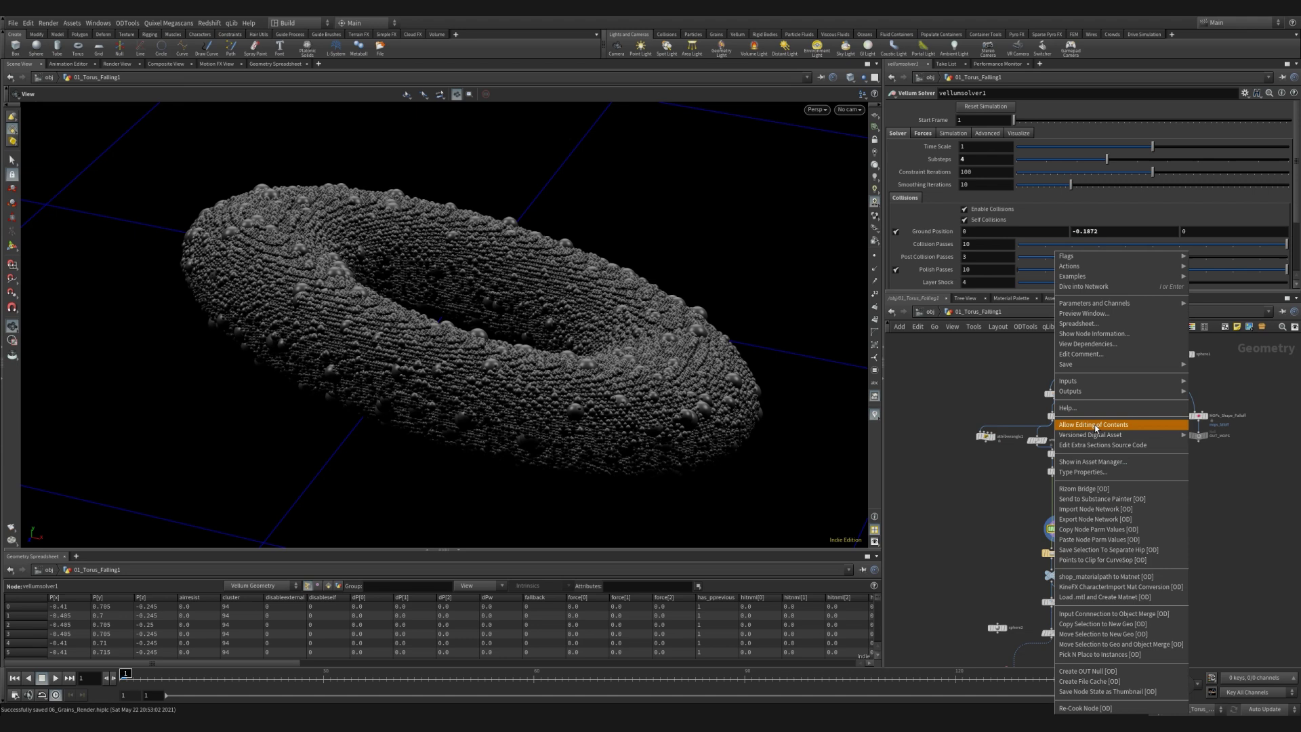
key(Escape)
key(h)
double_click(1060, 534)
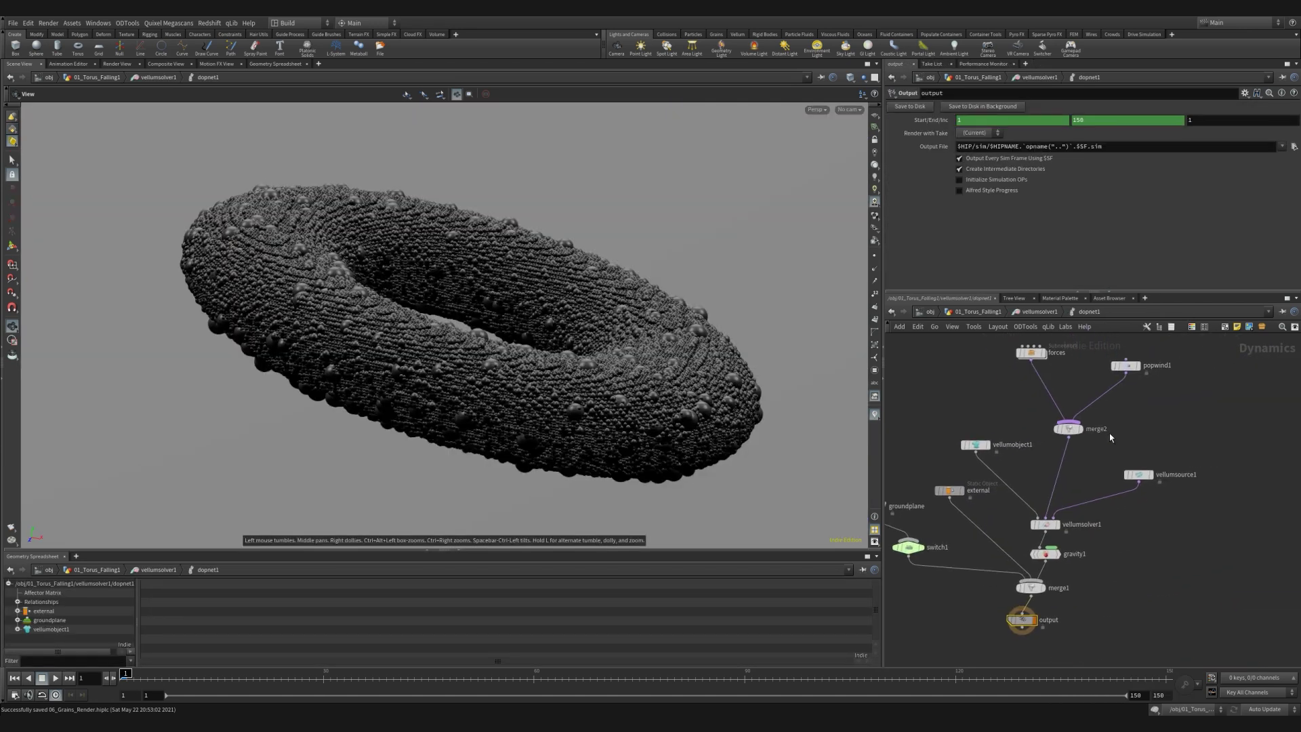
Expand the Grain Collisions section in the inner vellumsolver1's advanced settings and review its repulsion and attraction parameters.
click(1047, 523)
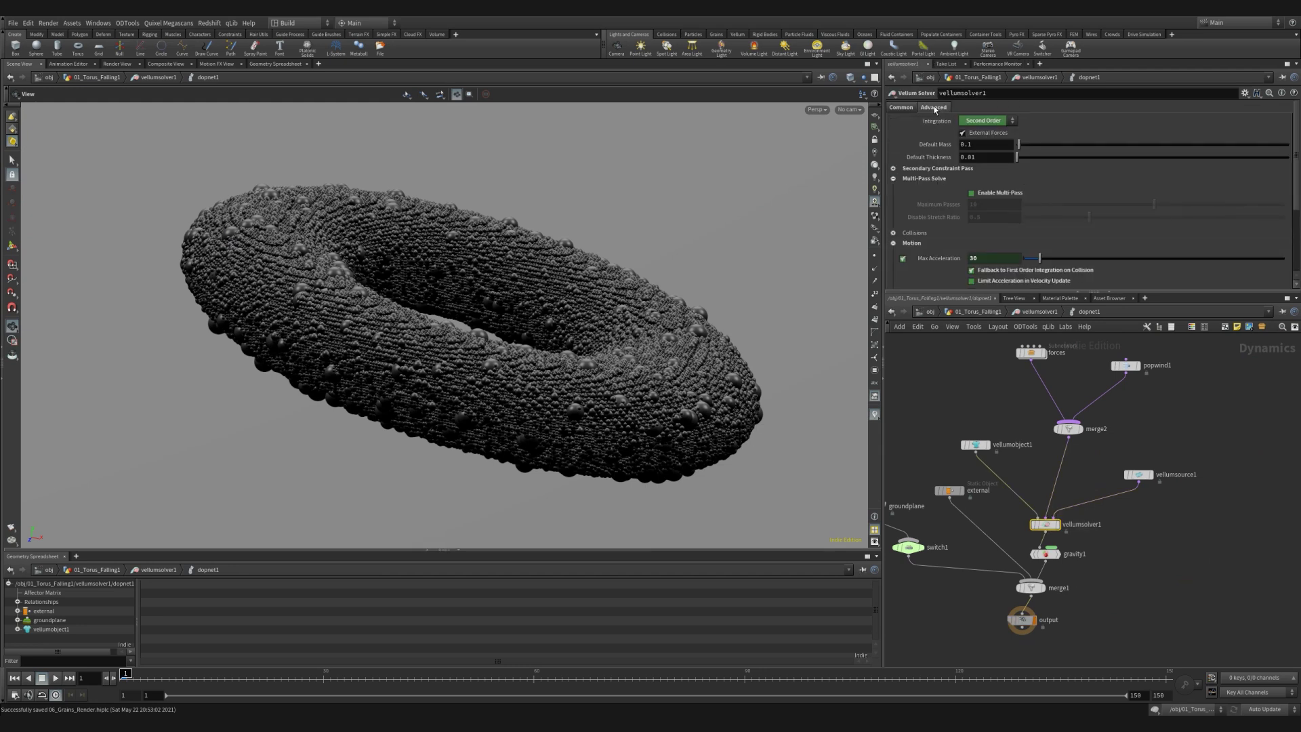
scroll(934, 226, down, 3)
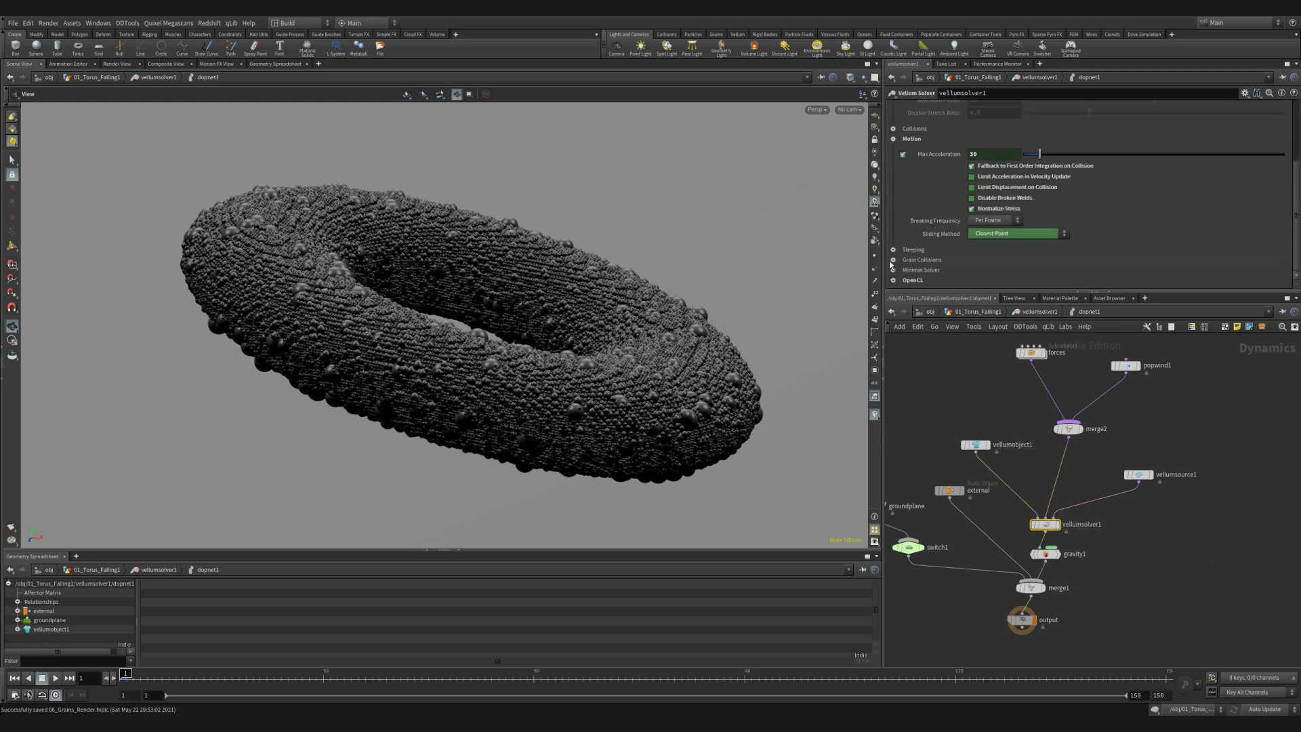
click(923, 260)
scroll(929, 271, down, 3)
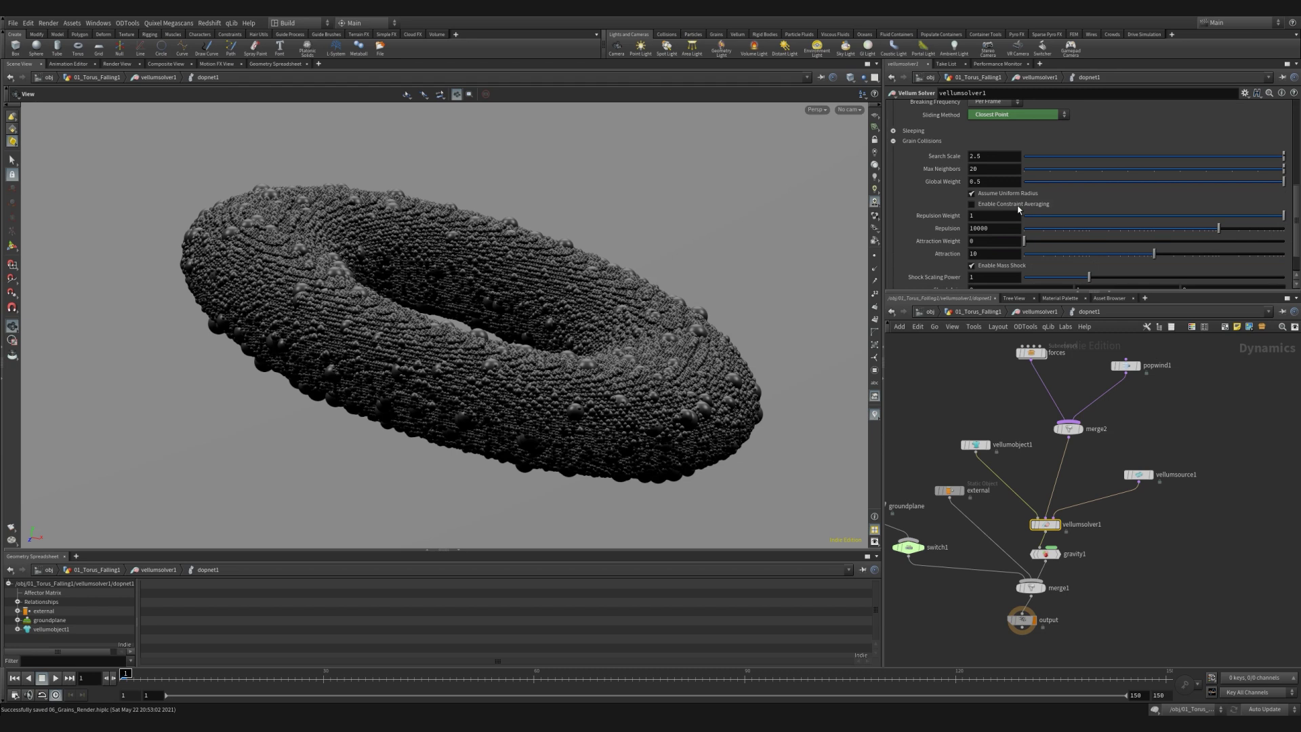